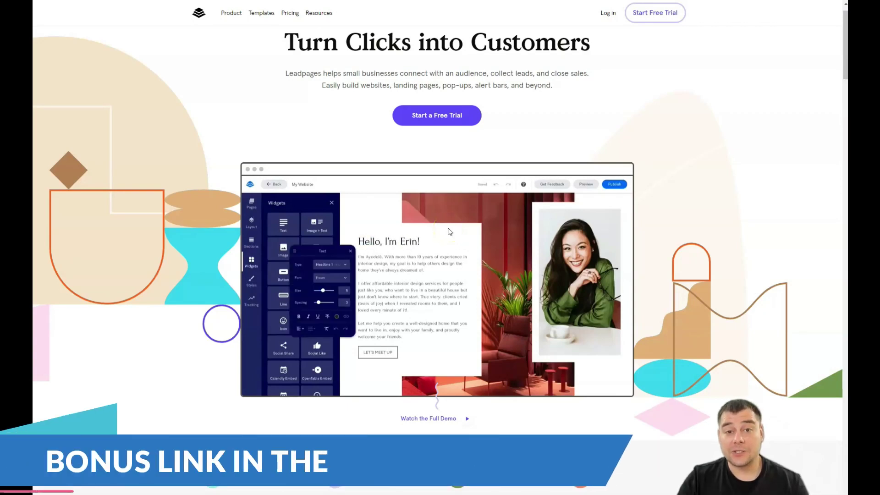
Look through the Leadpages home page, covering features, customer stories, conversion tools, analytics, templates, integrations and customer support down to the footer
scroll(448, 231, down, 2)
scroll(450, 244, down, 3)
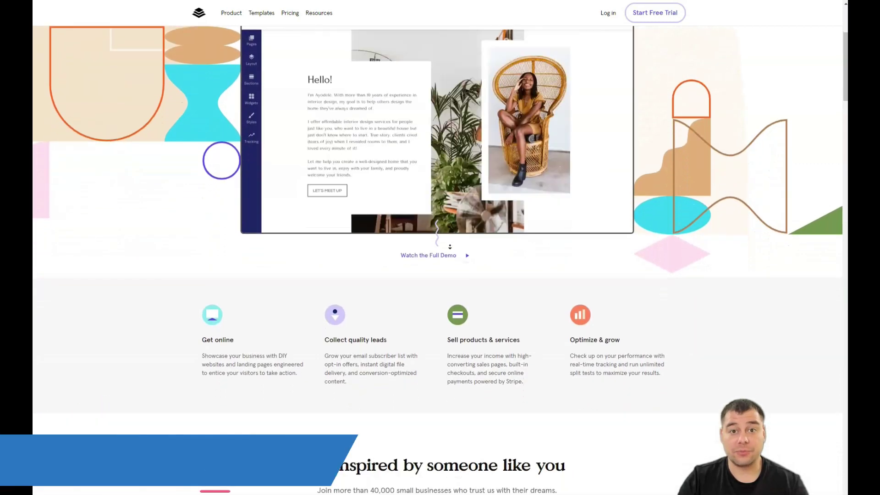
scroll(450, 247, down, 3)
scroll(449, 247, down, 3)
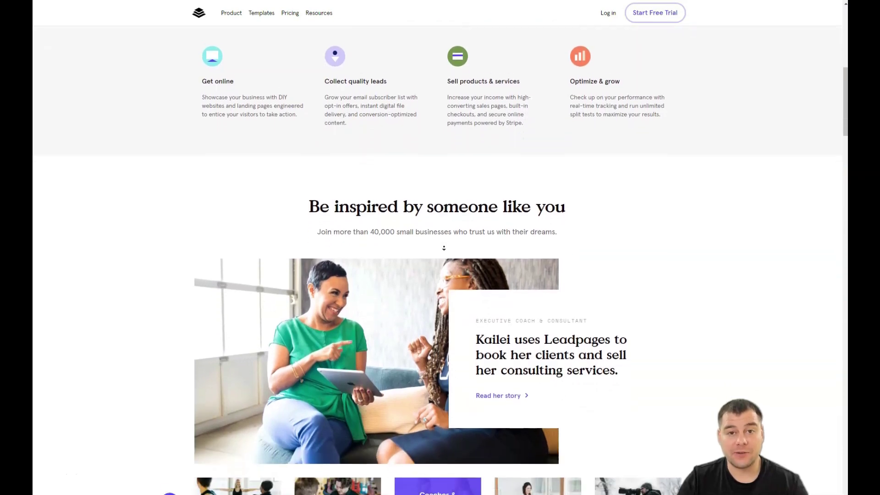
scroll(443, 248, down, 3)
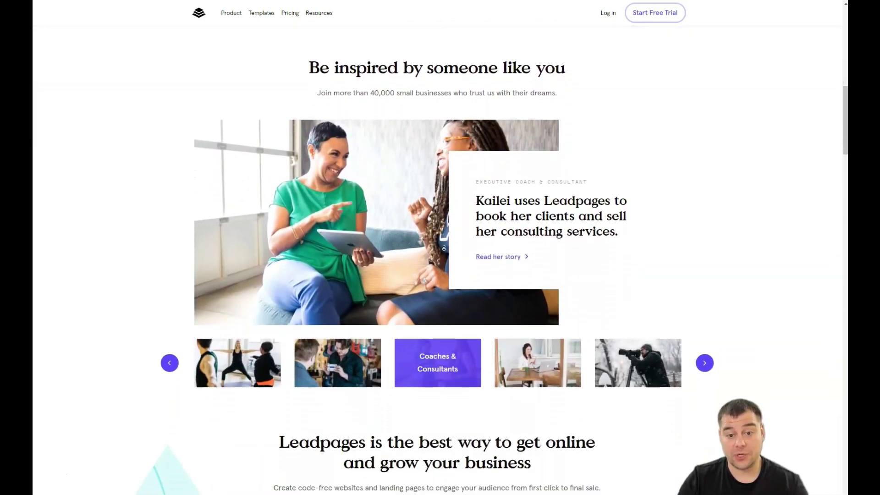
scroll(444, 248, down, 3)
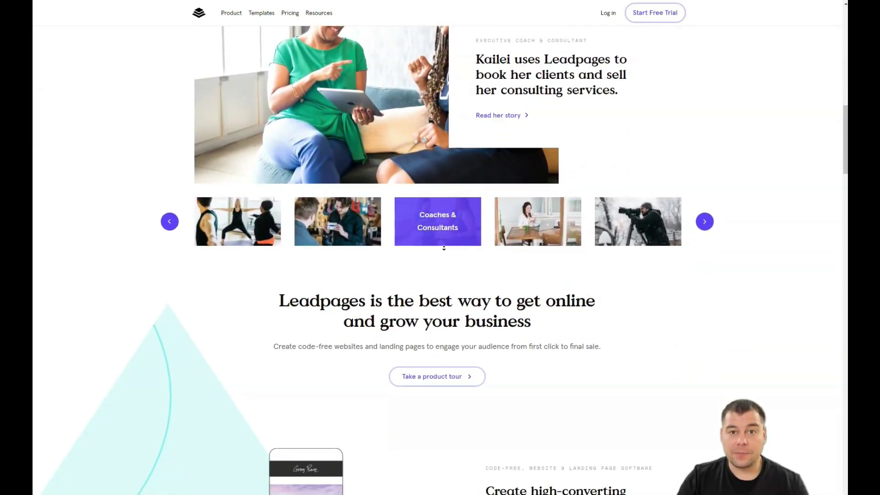
scroll(443, 248, down, 3)
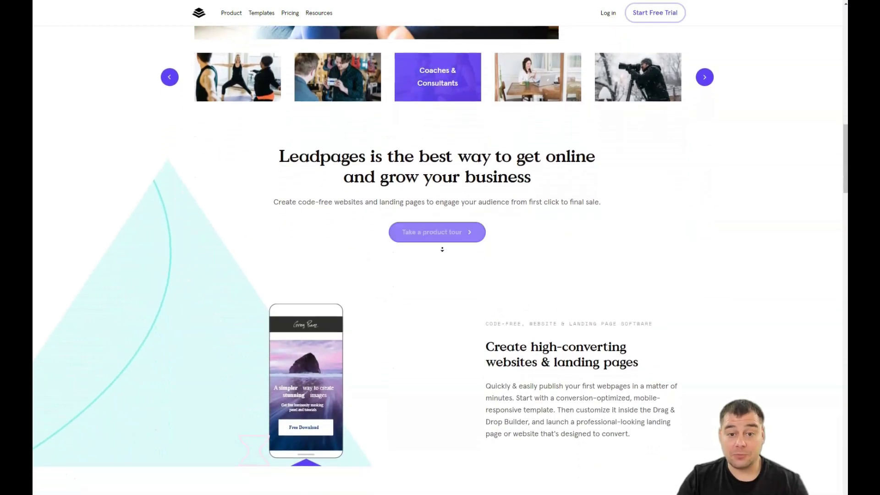
scroll(442, 249, down, 5)
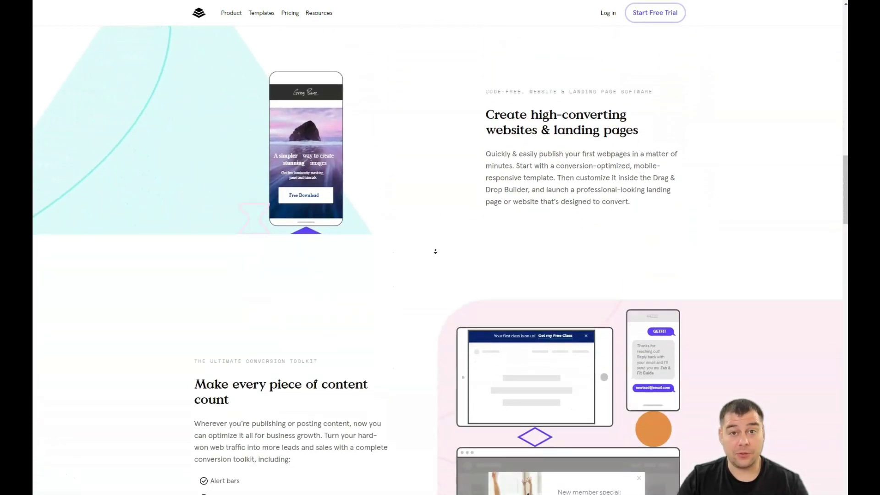
scroll(435, 251, down, 3)
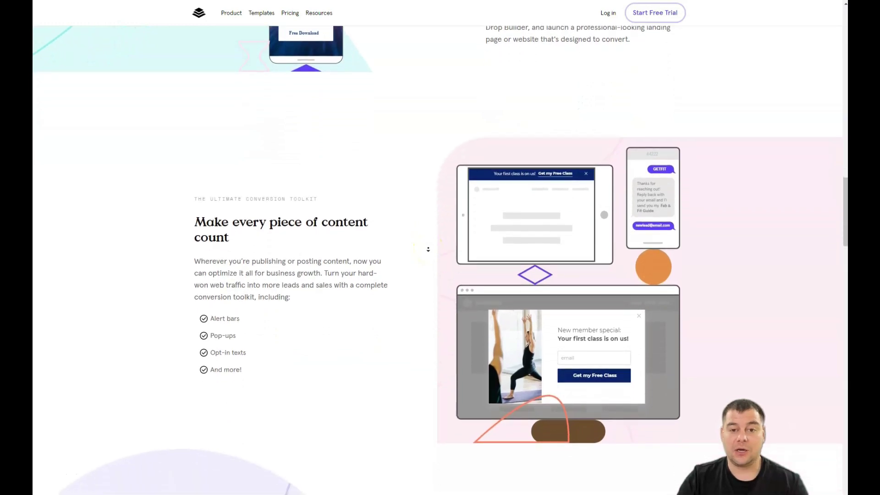
scroll(428, 250, down, 3)
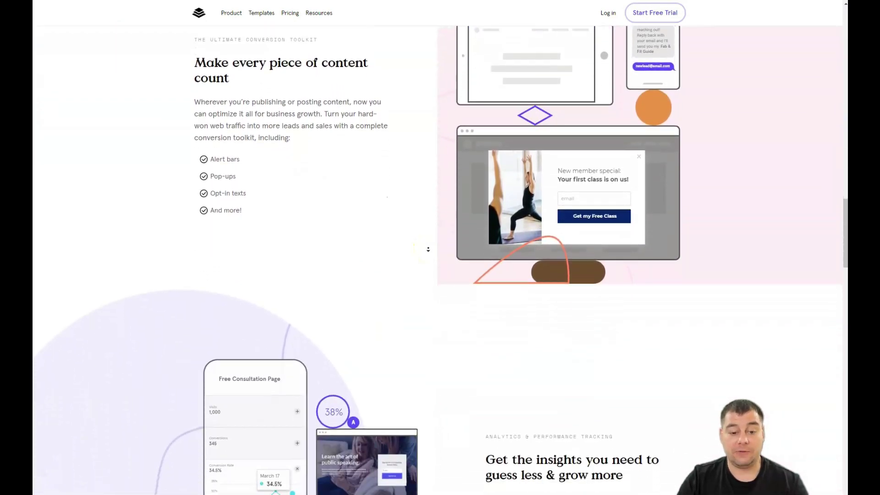
scroll(428, 249, down, 3)
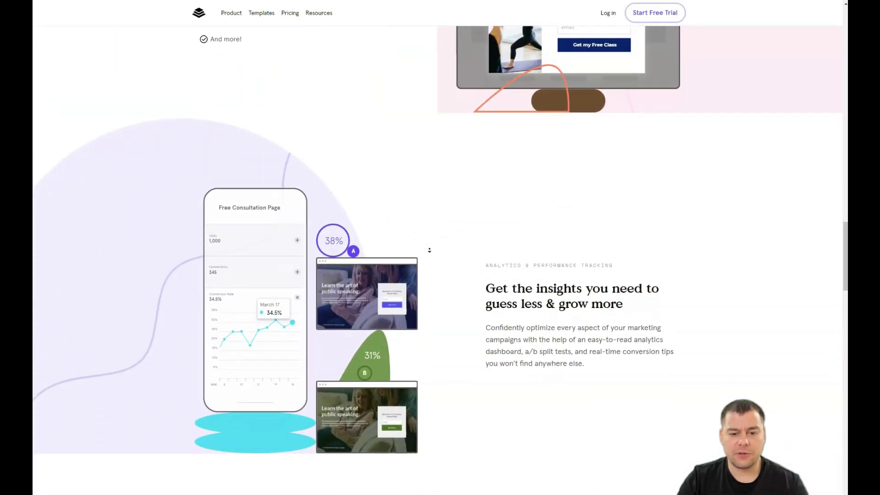
scroll(429, 250, down, 3)
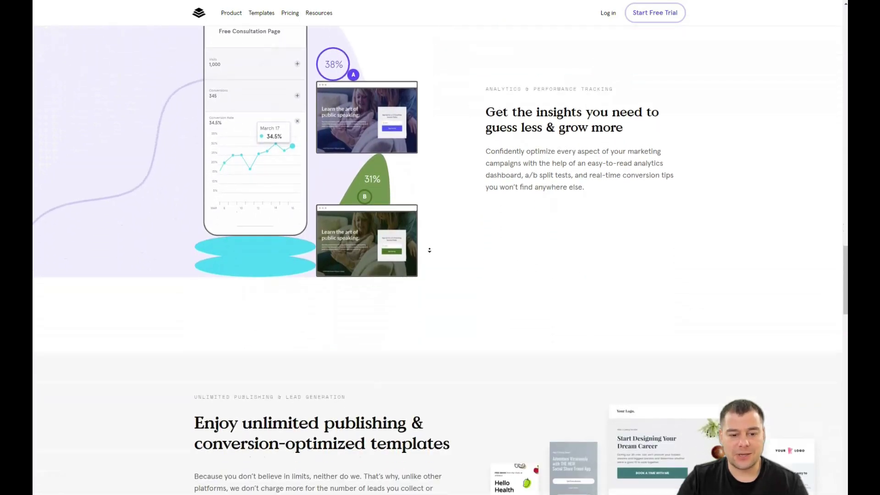
scroll(429, 250, down, 3)
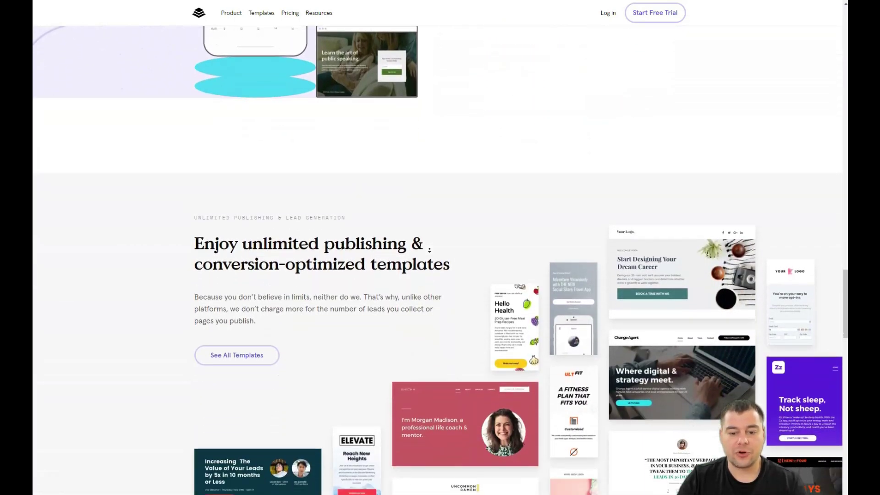
scroll(430, 250, down, 3)
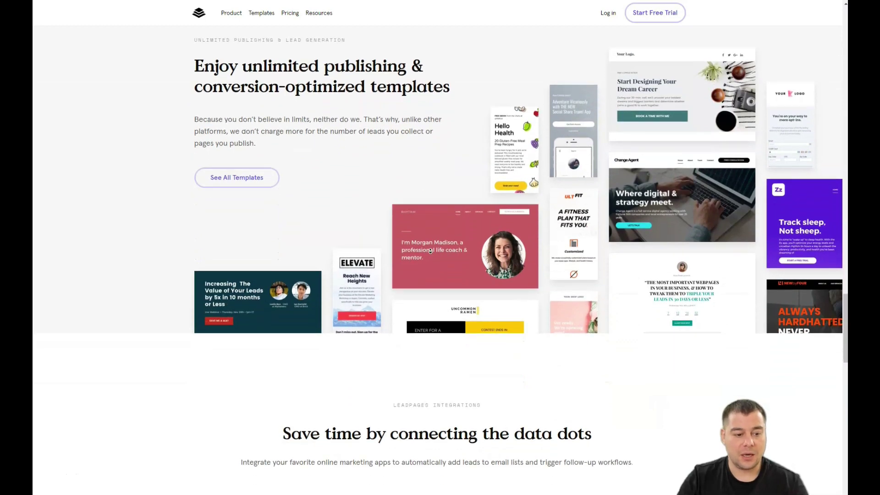
scroll(429, 250, down, 3)
scroll(430, 250, down, 3)
scroll(430, 250, down, 3)
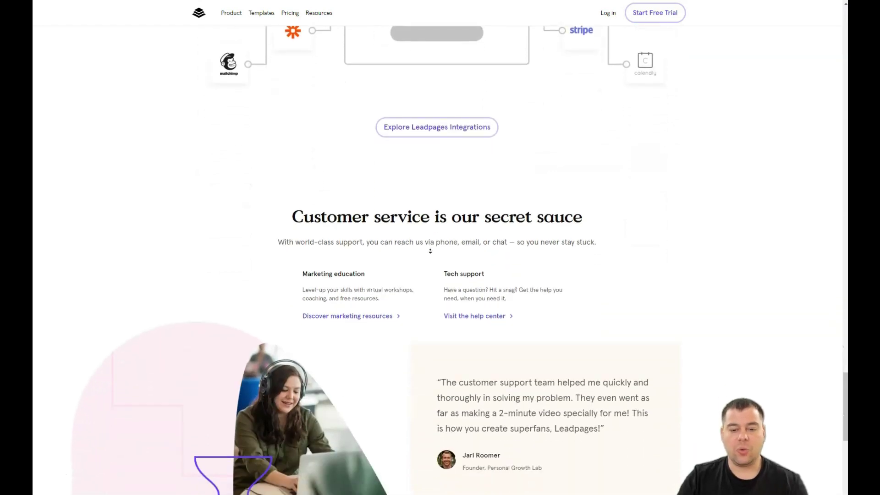
scroll(430, 250, down, 3)
scroll(430, 250, down, 3)
scroll(429, 250, down, 2)
Review the home page sections in reverse, from the free-trial banner back to the page builder demo
scroll(431, 218, up, 3)
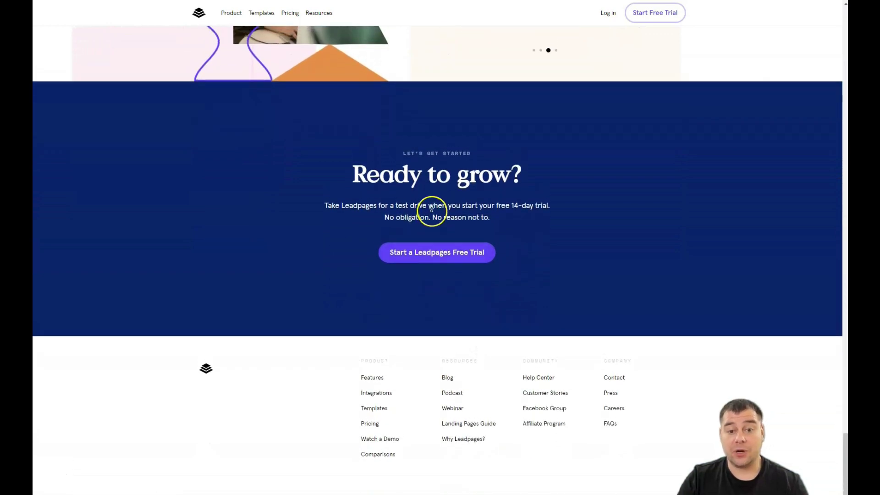
scroll(432, 204, up, 4)
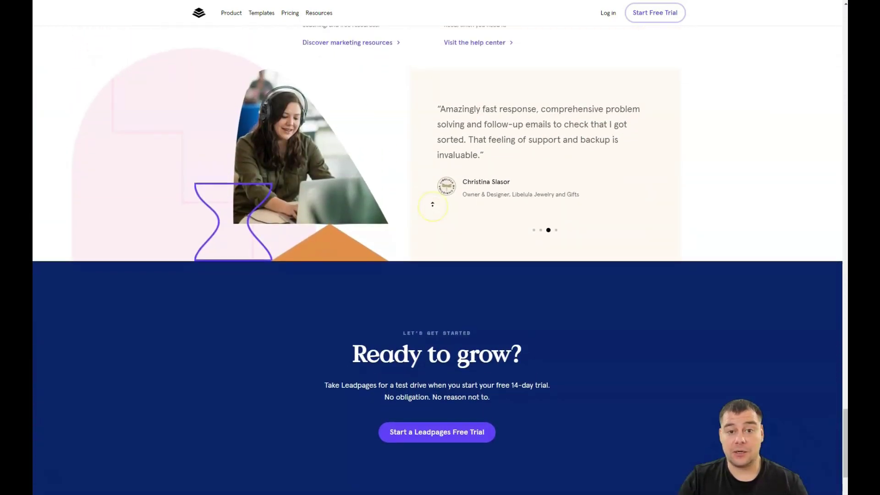
scroll(432, 204, up, 4)
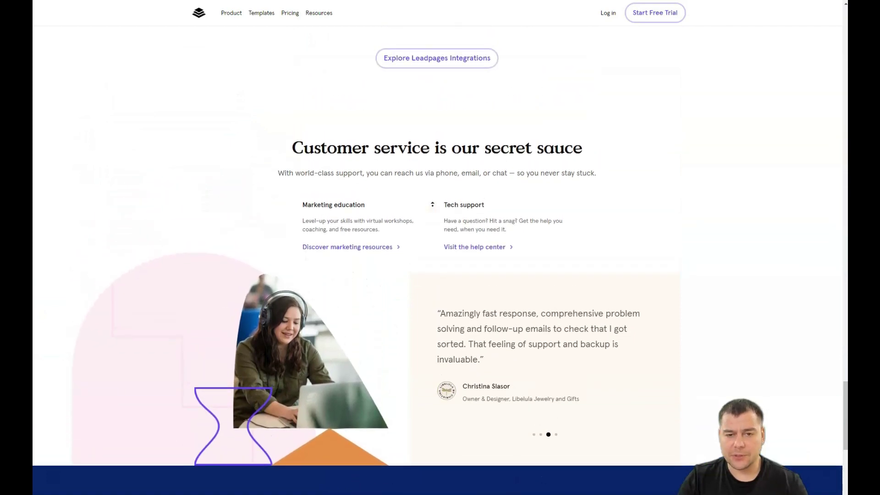
scroll(432, 204, up, 4)
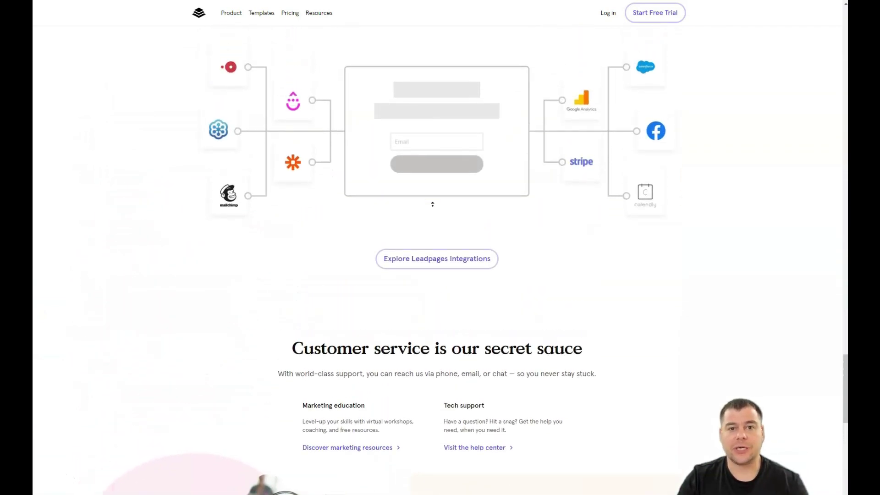
scroll(432, 204, up, 4)
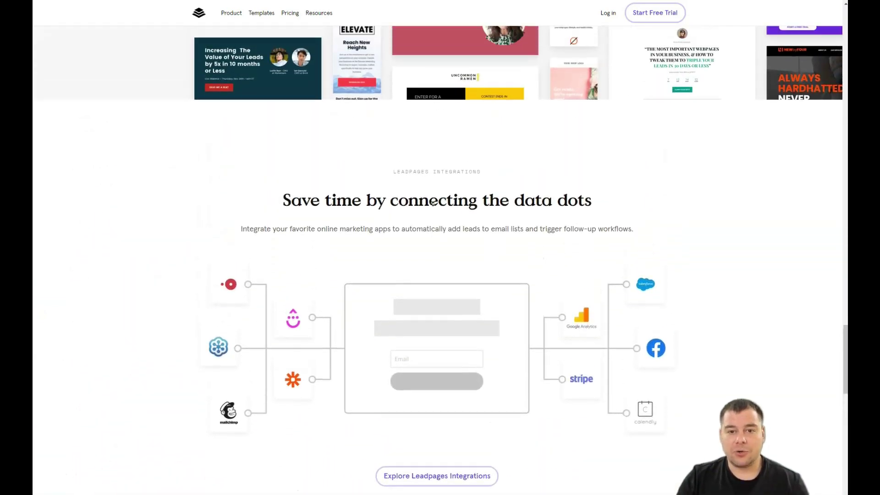
scroll(433, 204, up, 4)
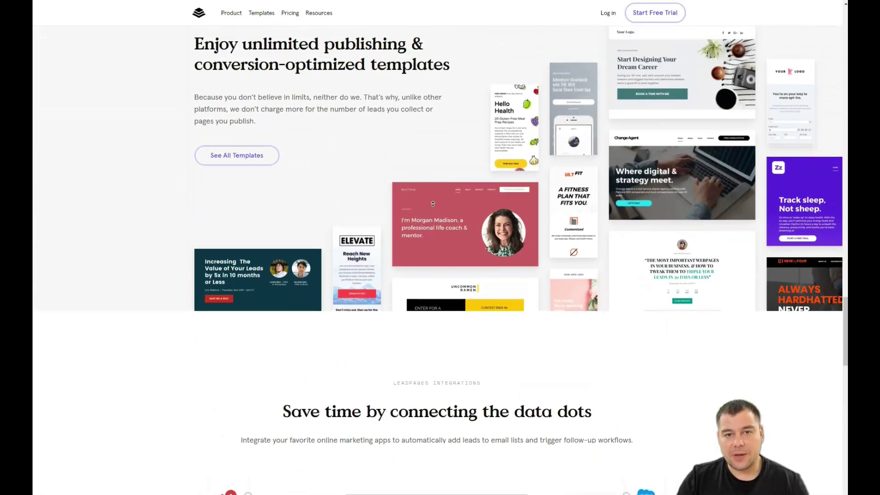
scroll(433, 204, up, 4)
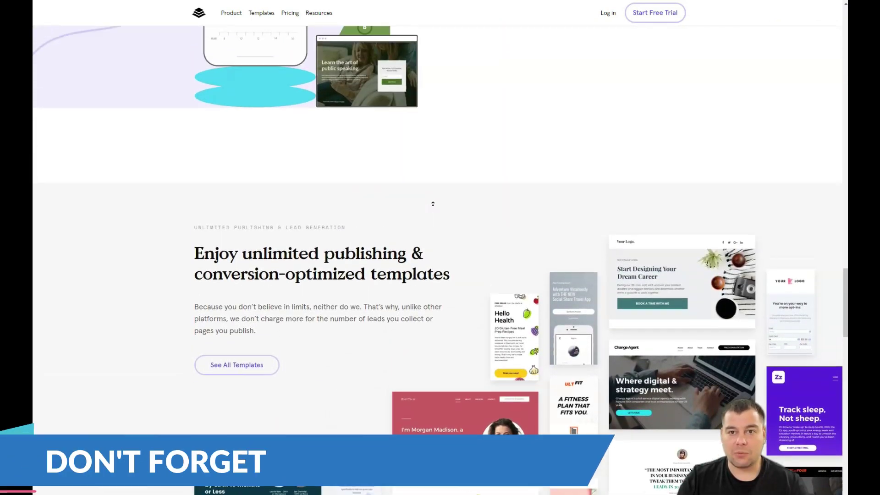
scroll(433, 204, up, 4)
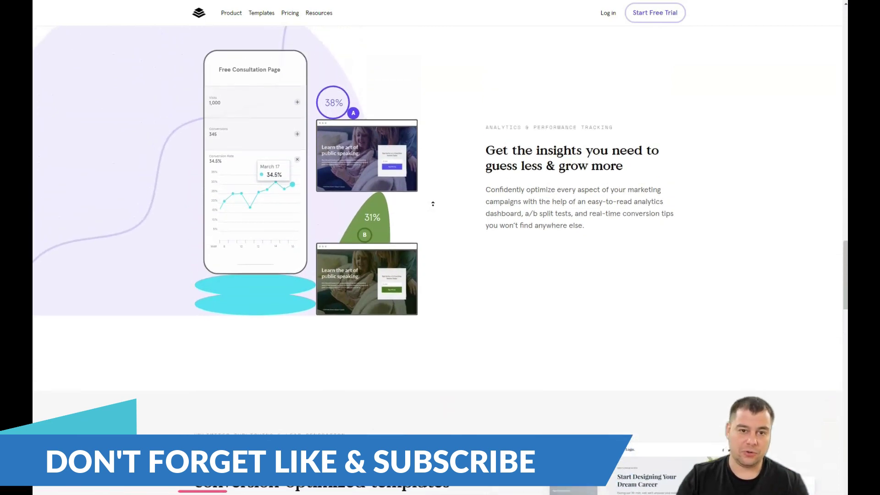
scroll(432, 203, up, 4)
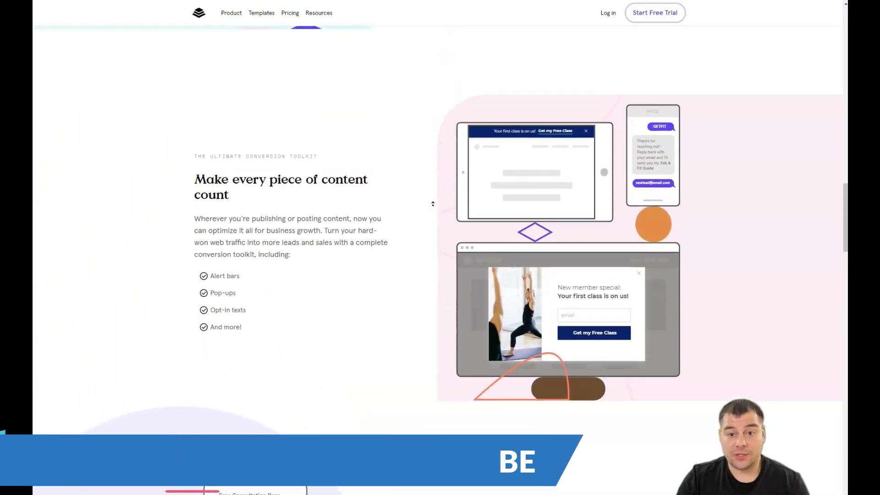
scroll(433, 204, up, 4)
scroll(433, 203, up, 4)
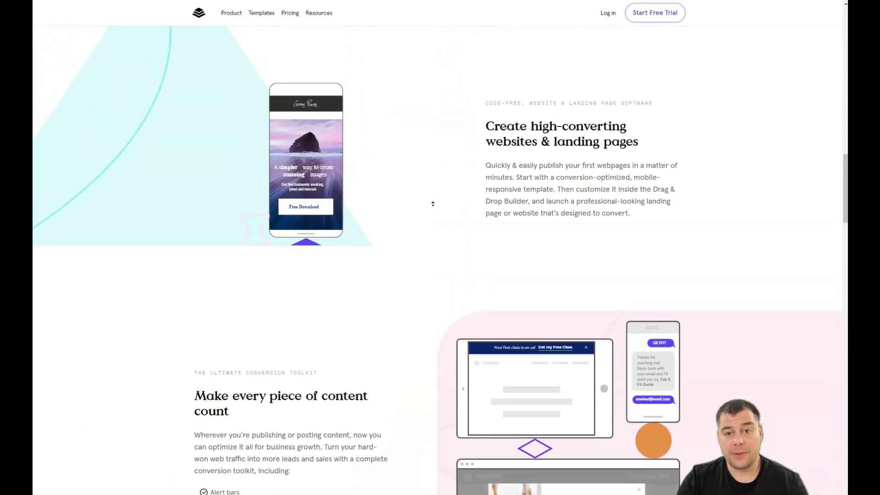
scroll(432, 203, up, 4)
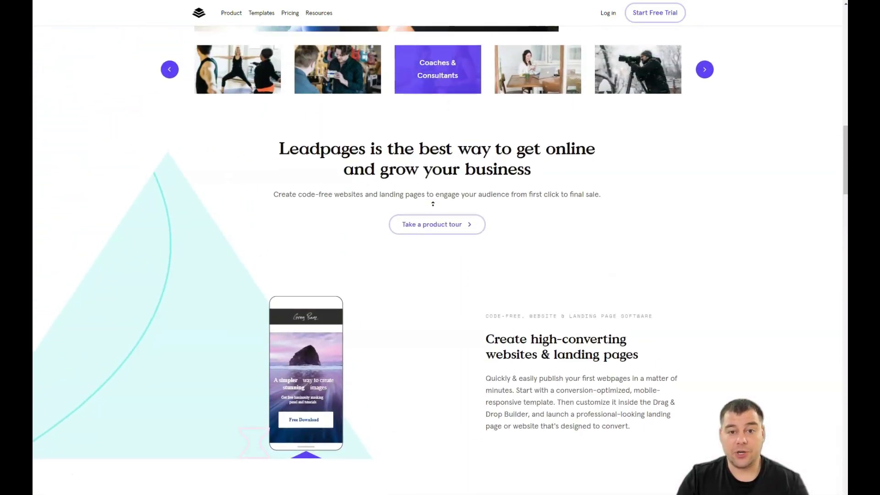
scroll(433, 203, up, 4)
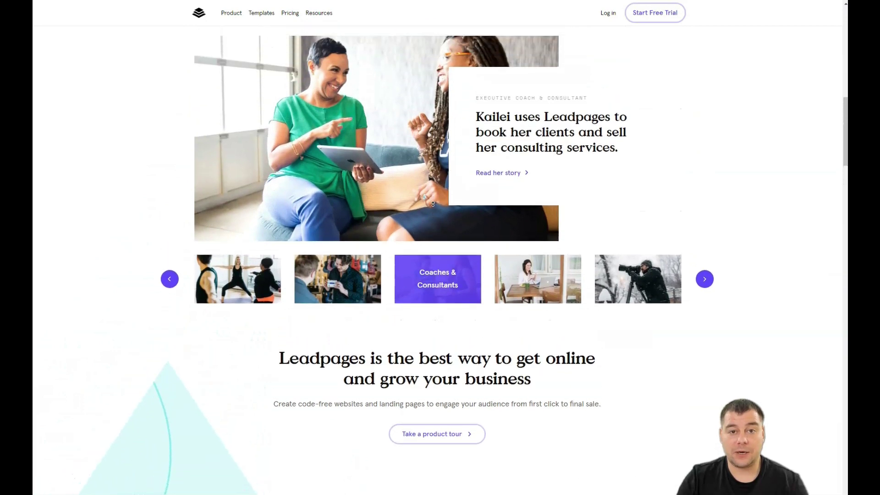
scroll(432, 204, up, 4)
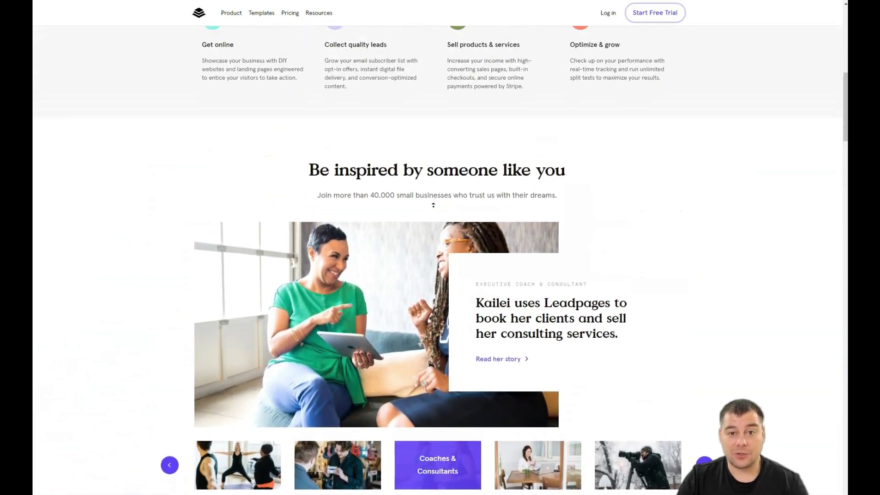
scroll(433, 206, up, 3)
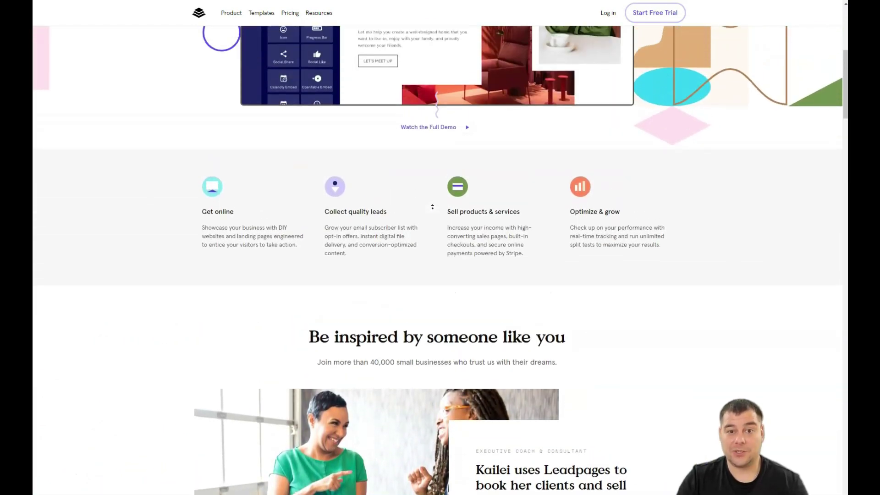
scroll(432, 208, up, 2)
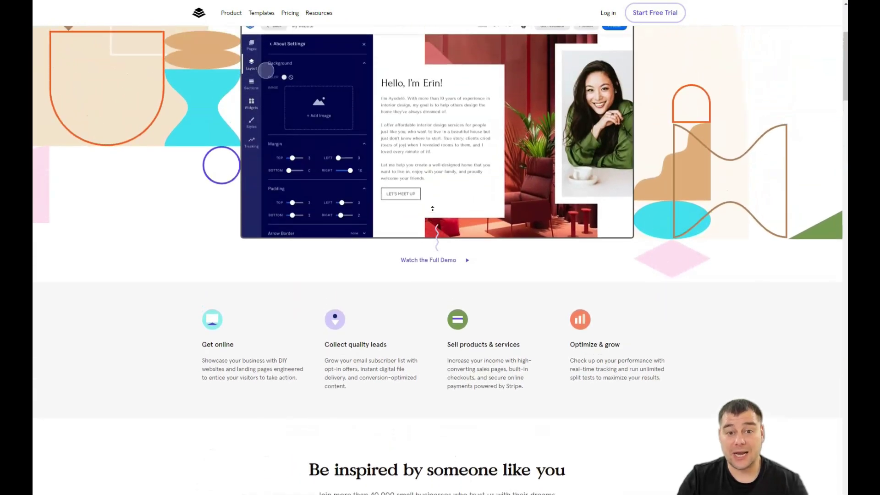
scroll(432, 214, up, 1)
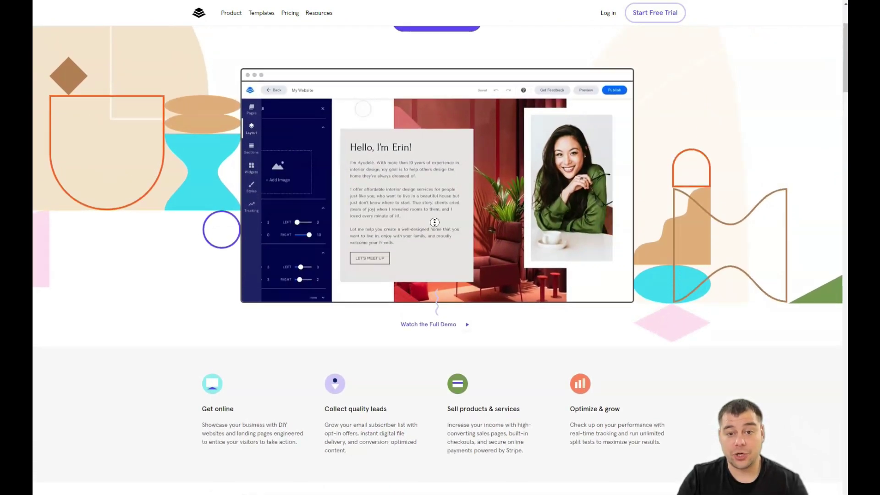
scroll(434, 218, up, 1)
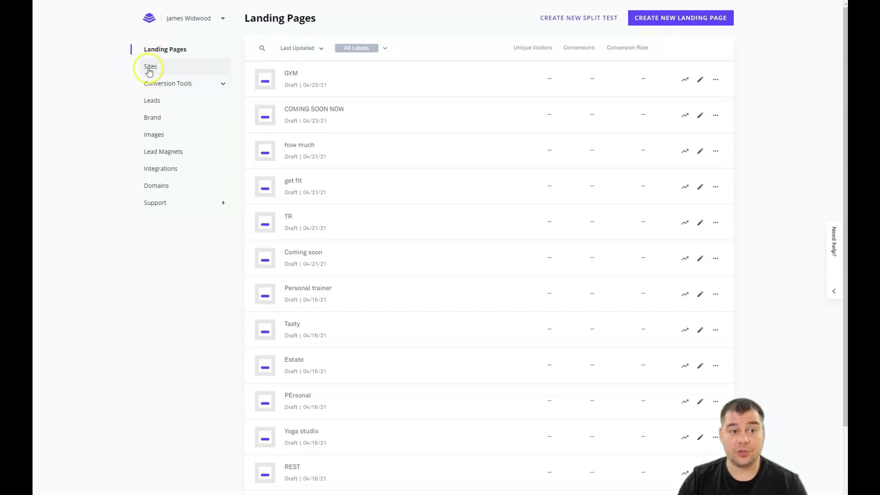
Start creating a new landing page and browse the template gallery sorted by conversion rate
click(662, 23)
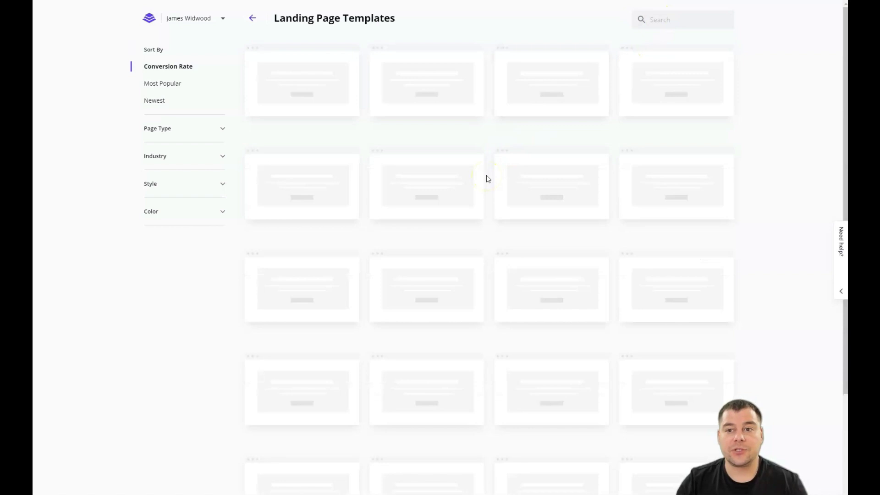
mouse_move(470, 178)
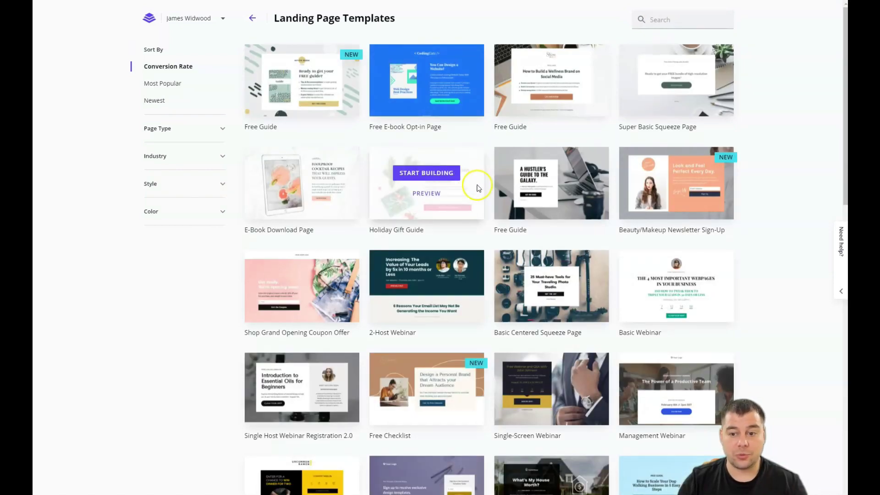
scroll(480, 222, down, 5)
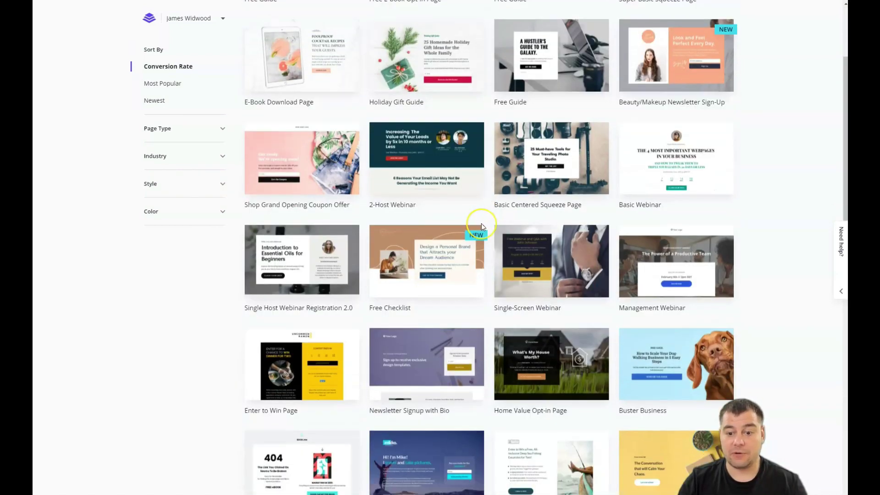
scroll(481, 224, down, 9)
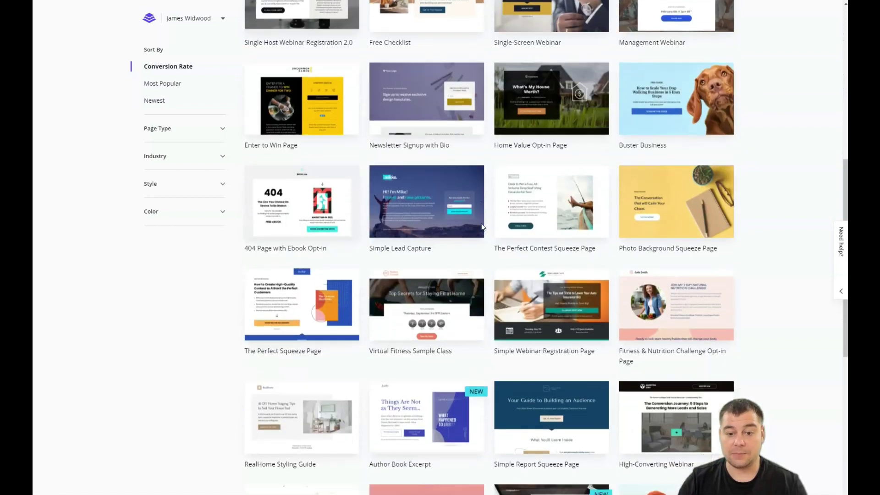
scroll(481, 224, down, 4)
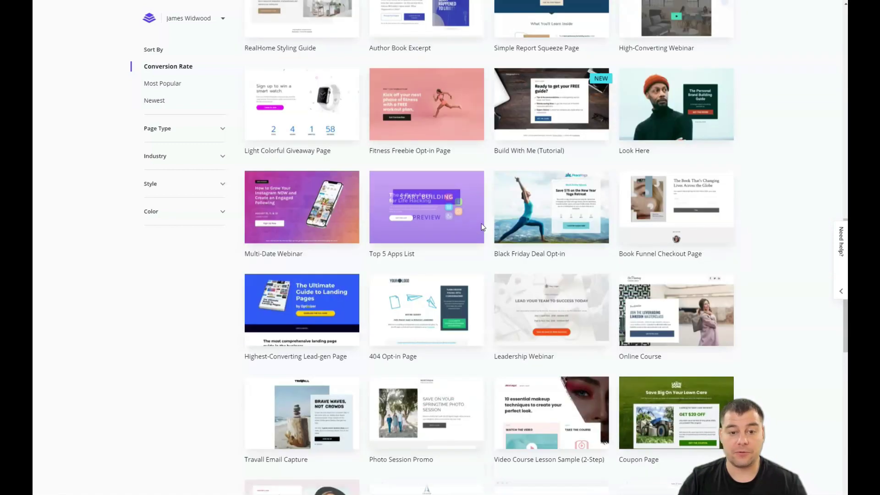
scroll(482, 224, down, 6)
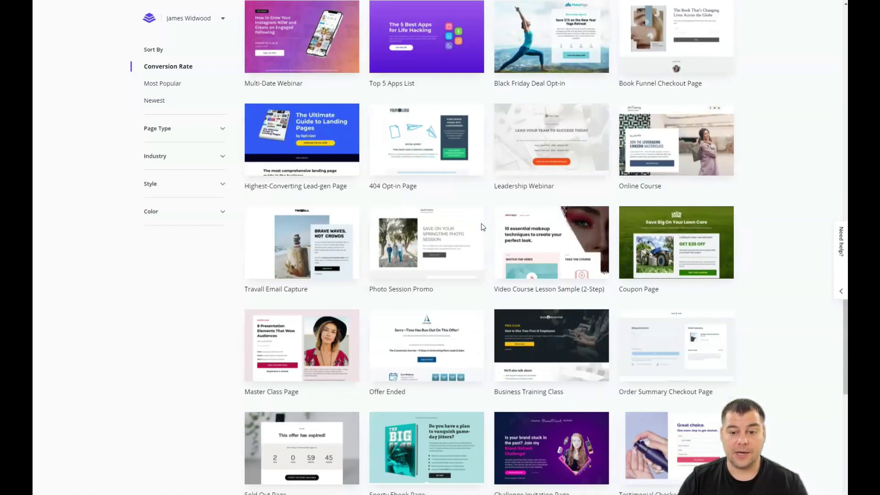
scroll(481, 224, up, 3)
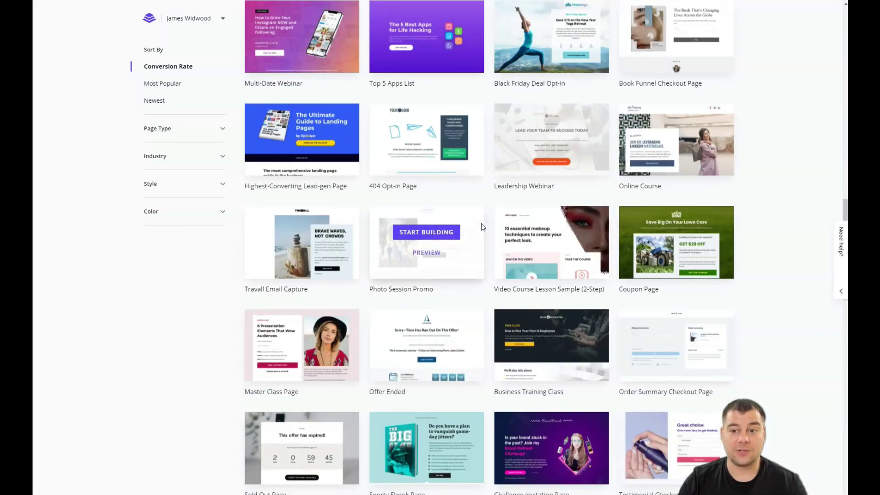
scroll(481, 223, down, 11)
scroll(482, 223, down, 6)
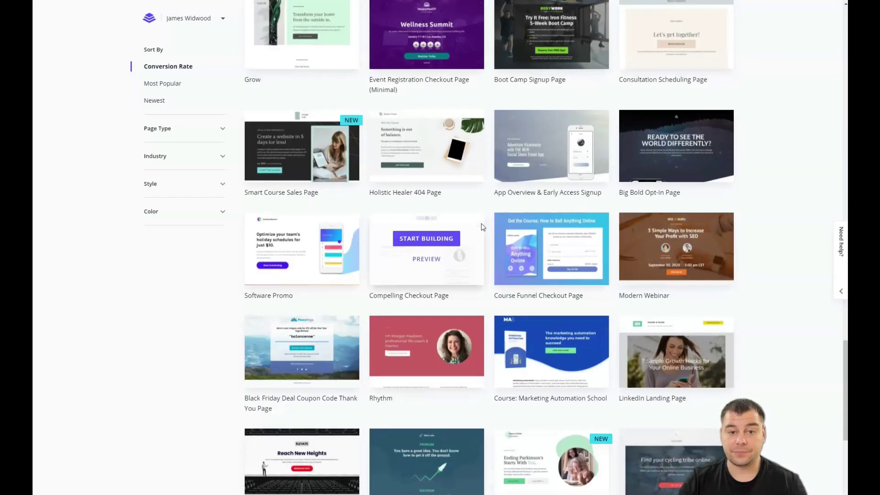
scroll(481, 224, up, 11)
Review the Page Type and Industry filter categories for the landing page templates
click(223, 130)
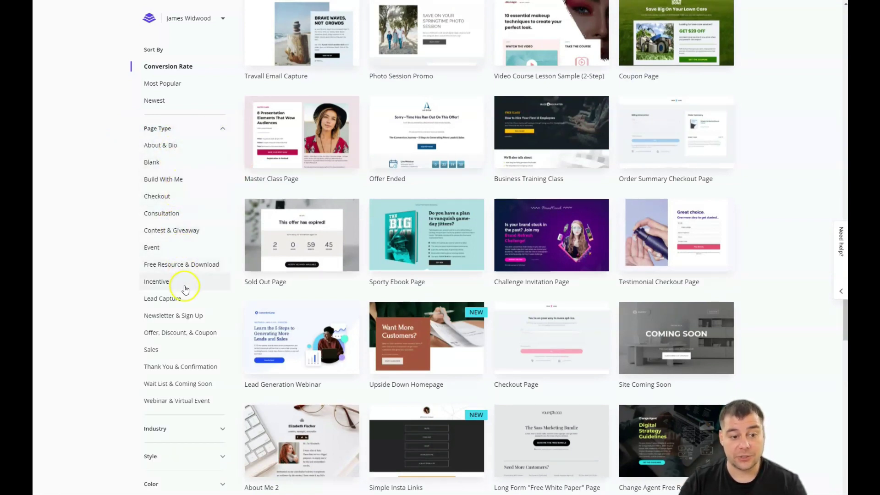
click(221, 429)
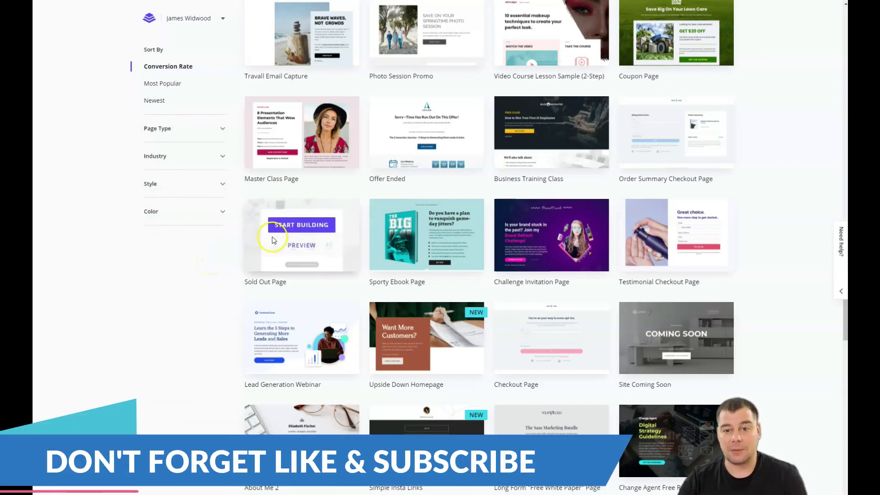
mouse_move(419, 220)
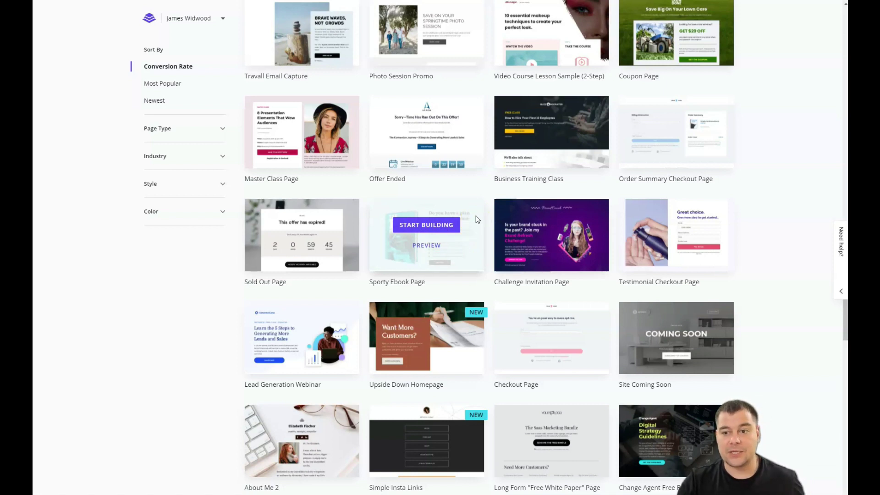
Start building from the Fitness Freebie Opt-in Page template and name the new page F!
scroll(476, 219, up, 5)
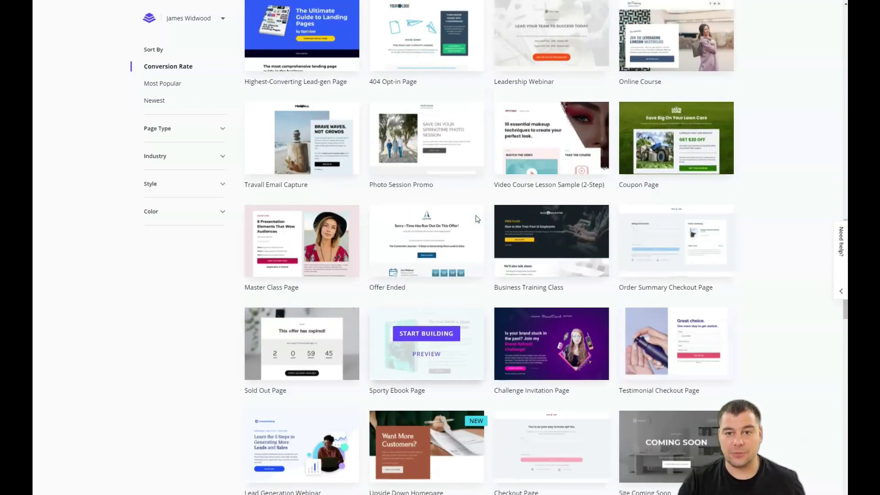
scroll(482, 217, up, 4)
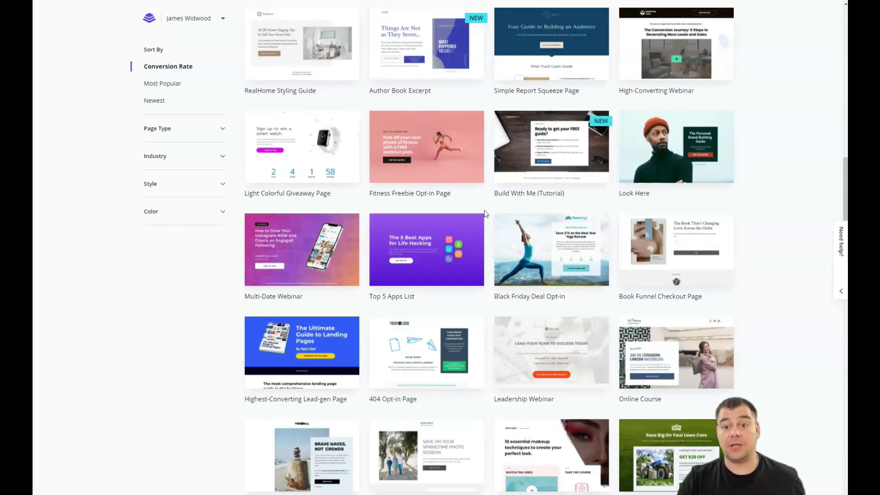
mouse_move(424, 134)
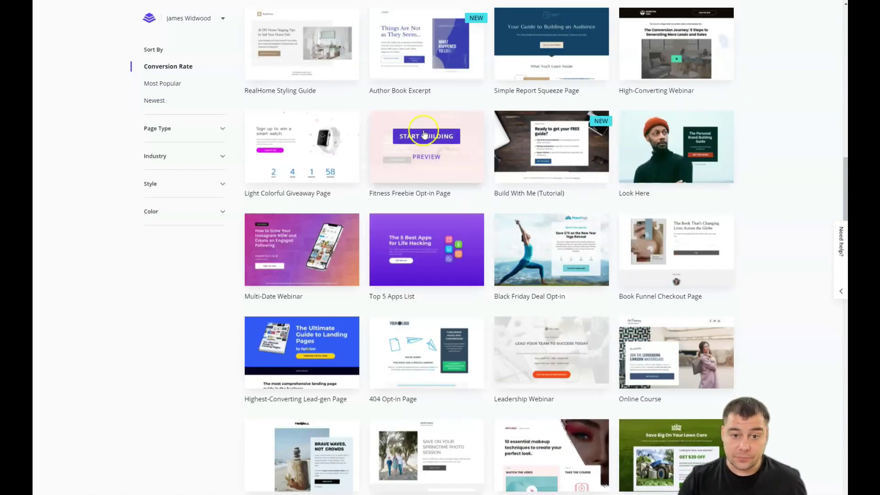
click(423, 143)
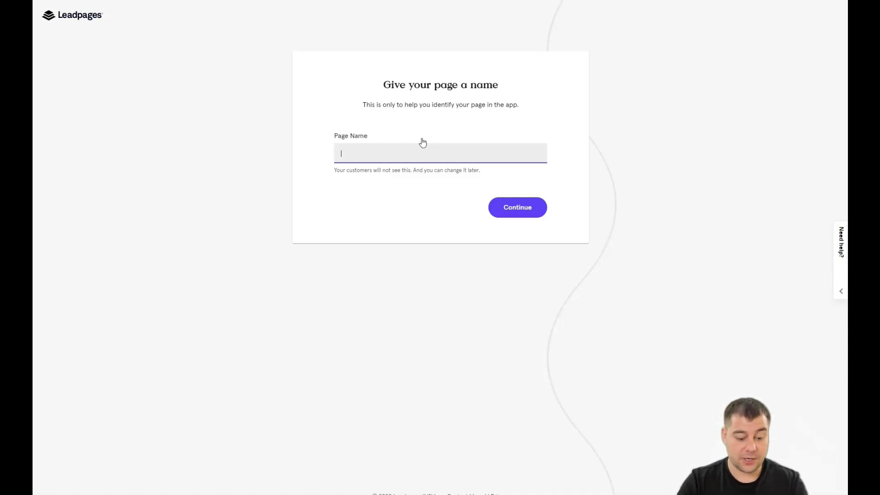
text(Fl)
click(516, 212)
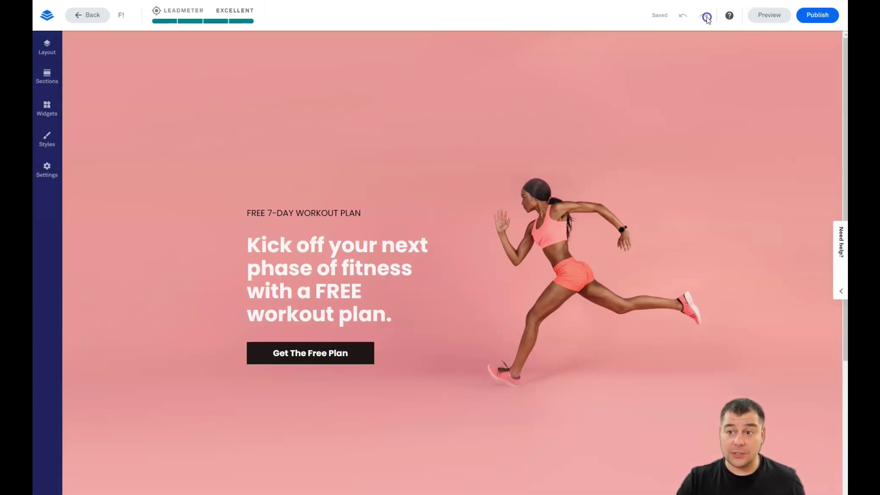
Preview the page on the phone layout and the desktop layout, and return to the editor
click(767, 16)
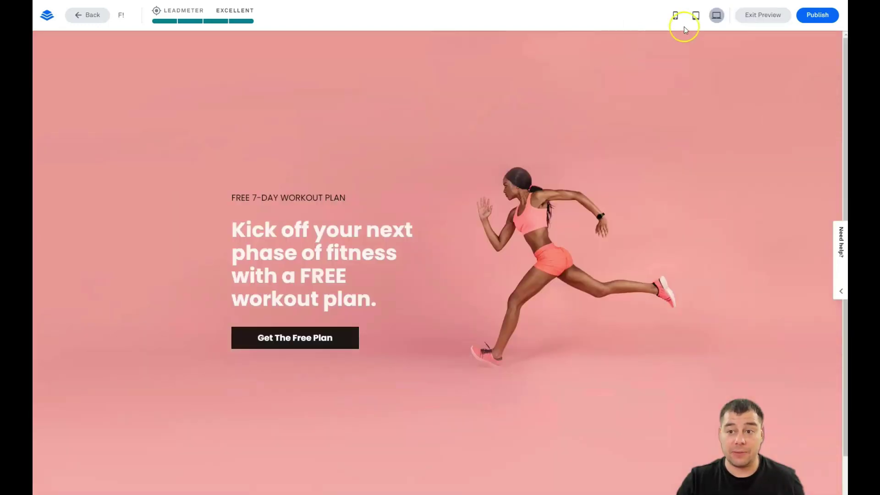
click(675, 15)
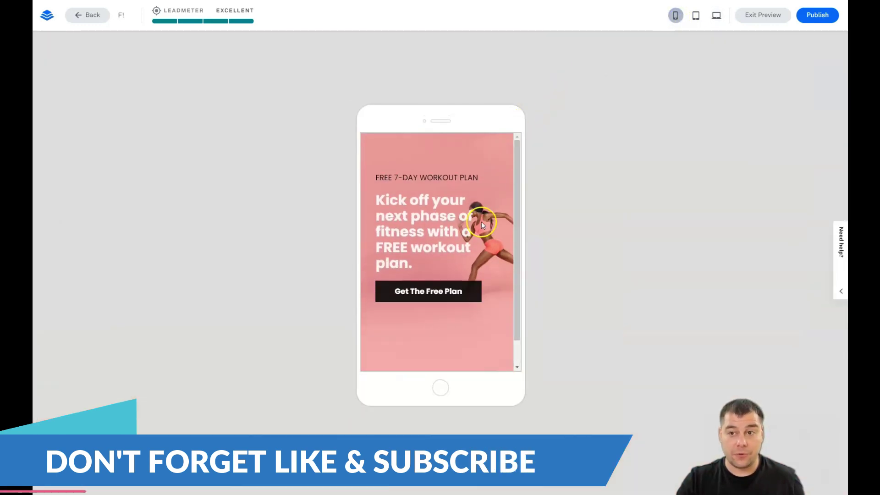
scroll(474, 210, down, 1)
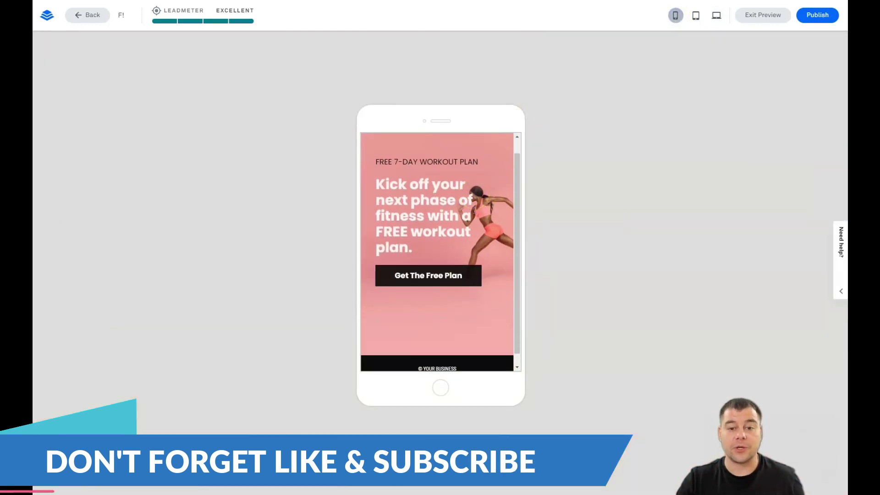
scroll(474, 210, up, 1)
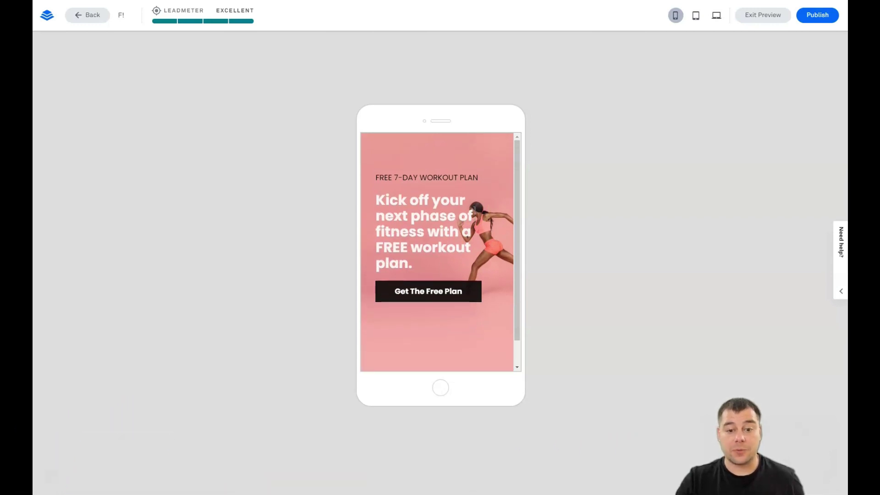
click(716, 15)
click(765, 16)
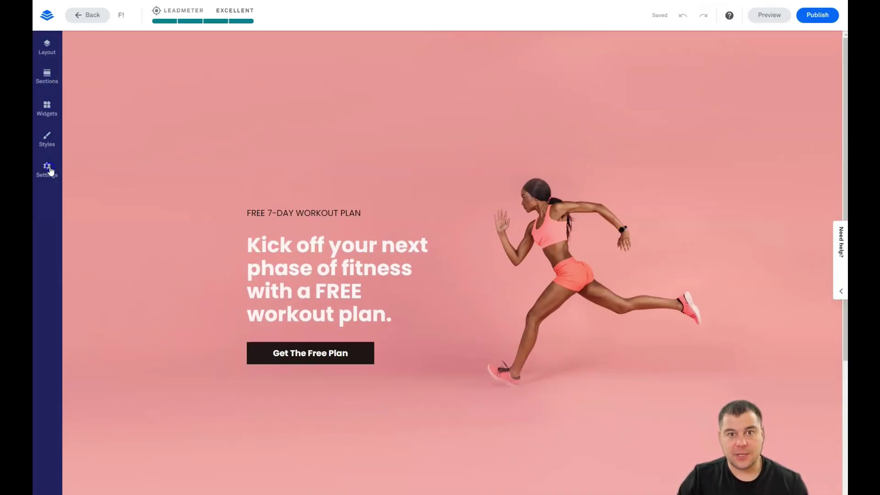
Examine the page layout's Body and Footer sections, including the contents of Section#1 and its options for adding a column or row
click(44, 54)
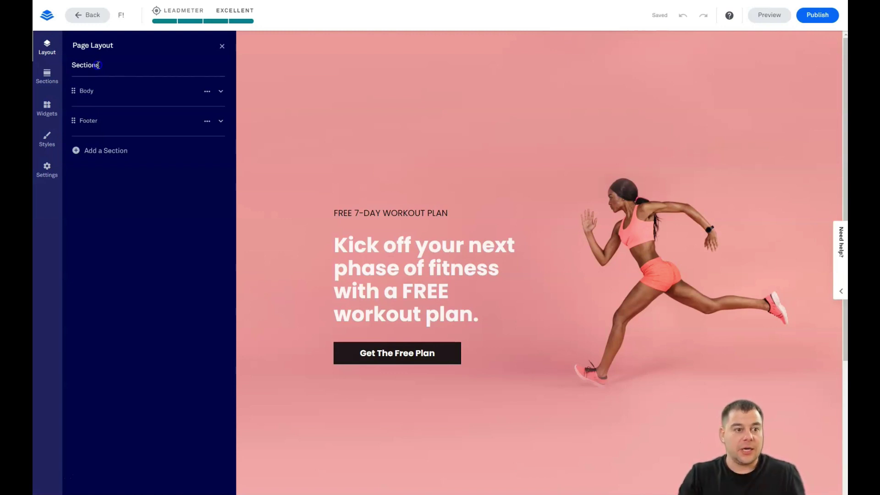
mouse_move(114, 141)
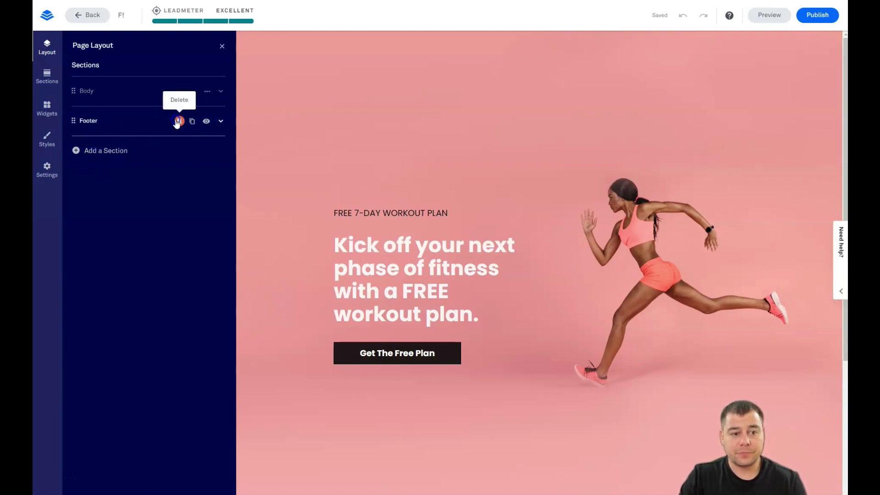
mouse_move(102, 101)
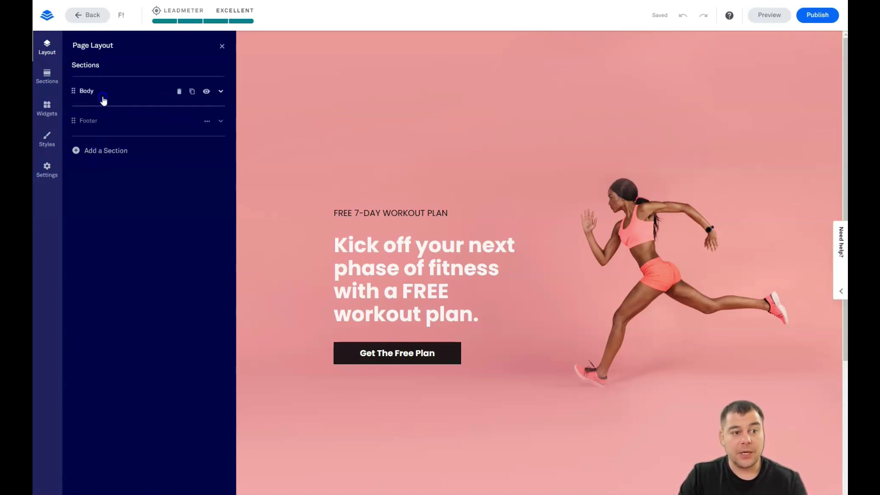
click(97, 91)
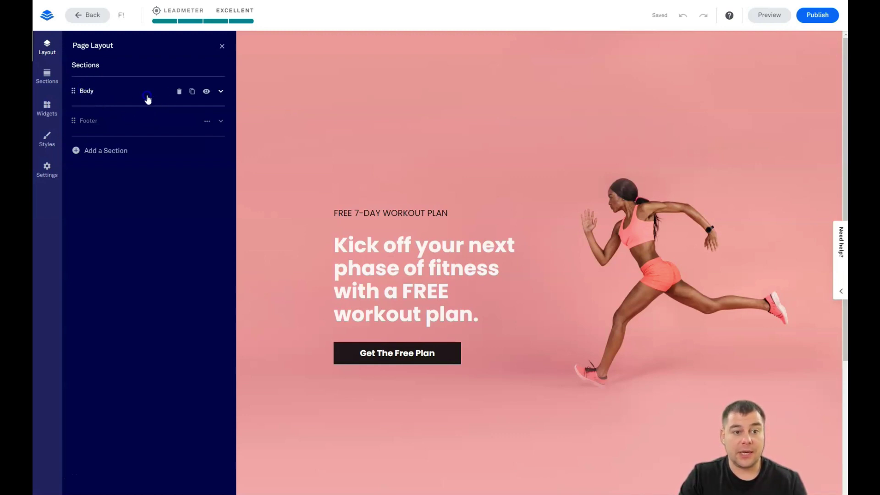
click(222, 93)
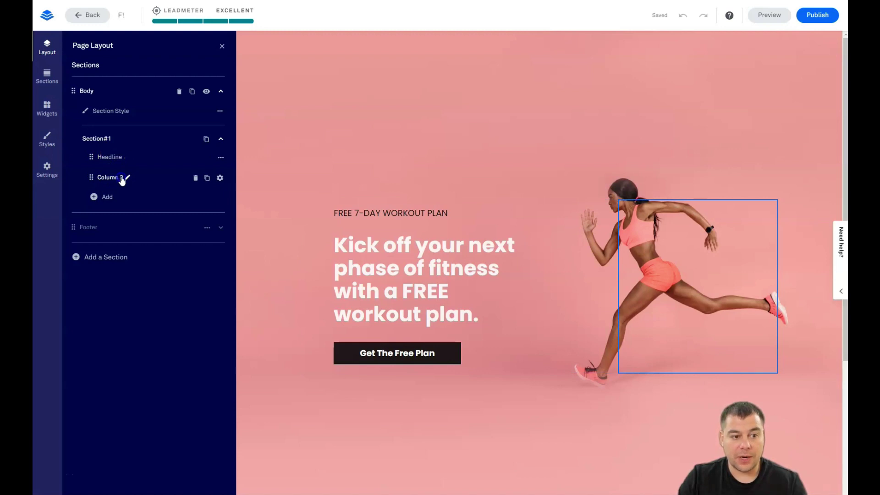
click(98, 198)
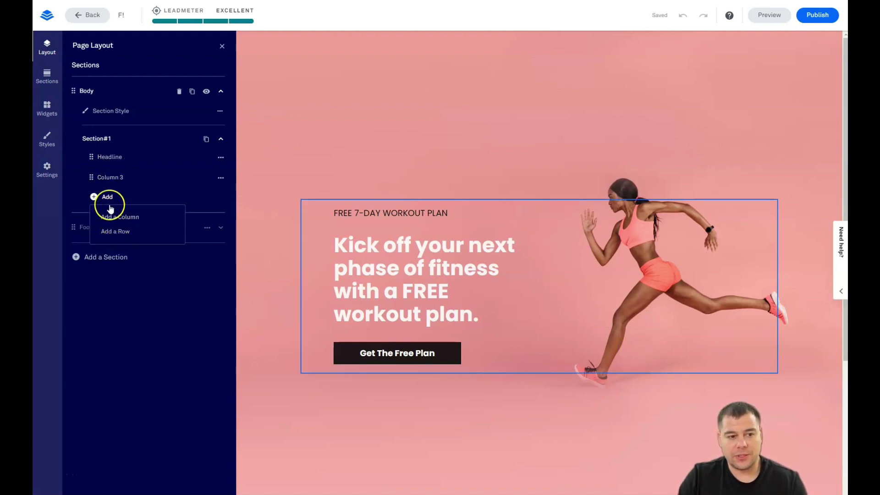
click(136, 196)
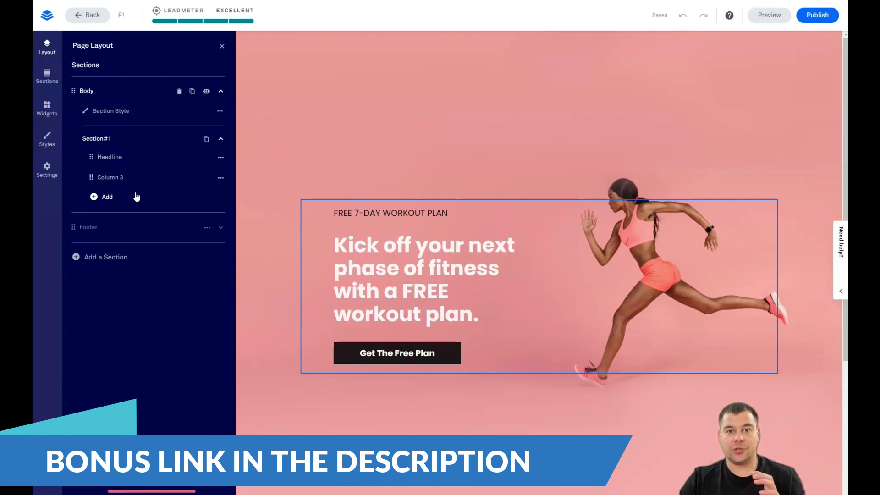
Open the image chooser for the Body section's background and browse the premium Shutterstock images
click(102, 115)
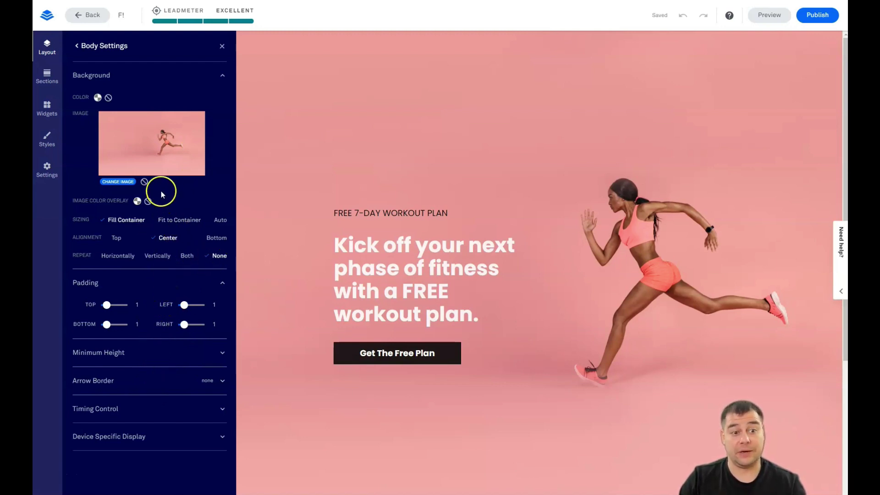
click(112, 182)
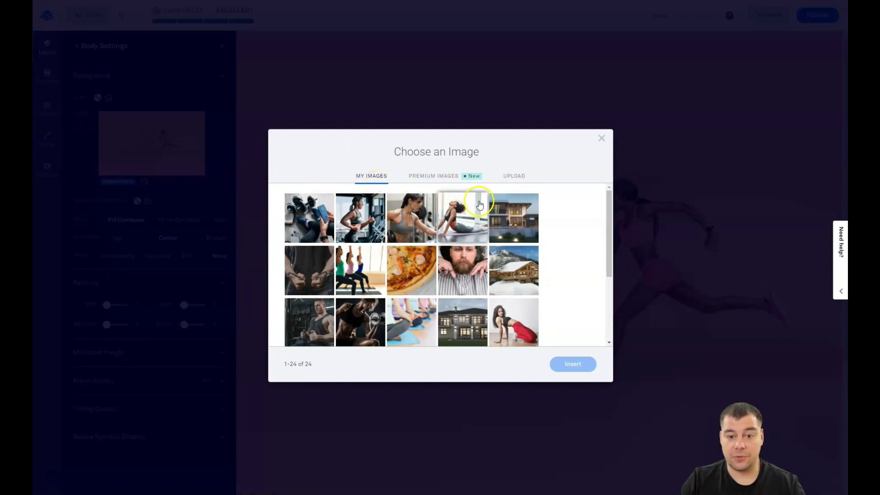
click(443, 181)
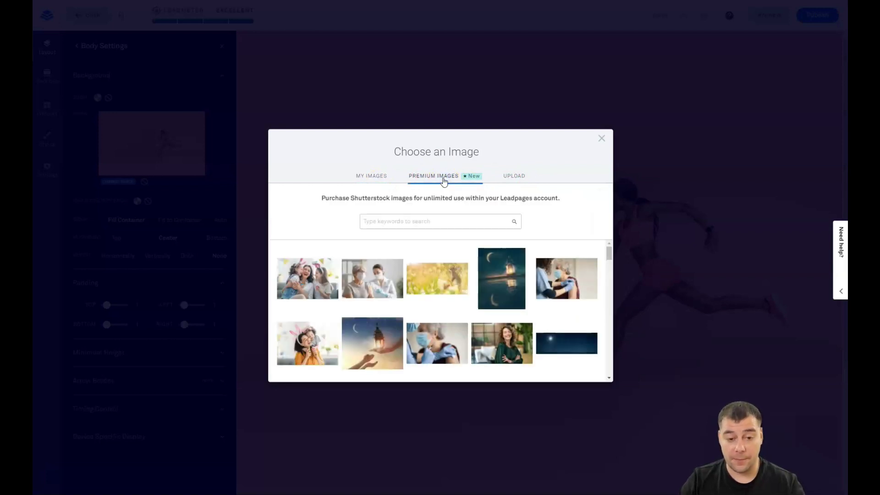
scroll(436, 316, down, 5)
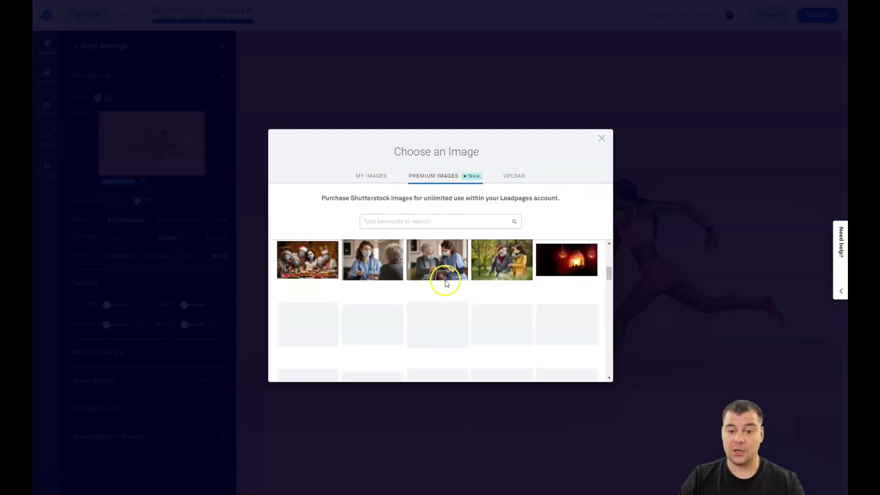
scroll(446, 284, down, 5)
click(392, 224)
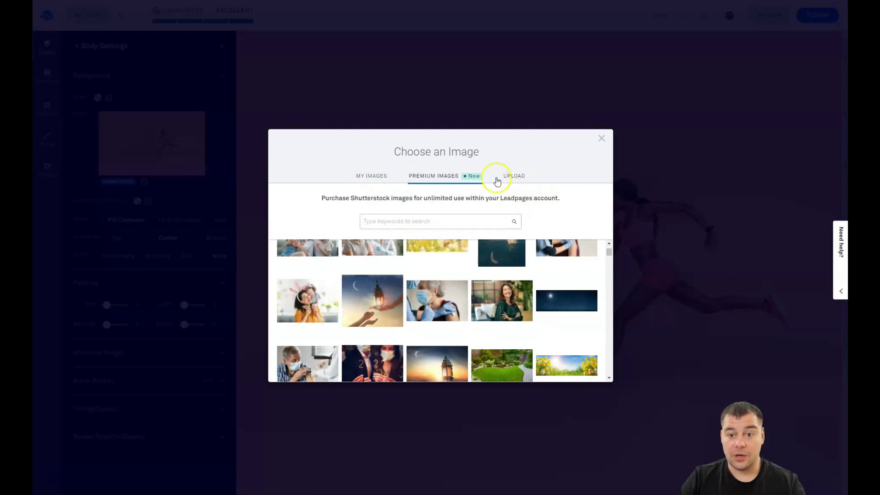
Set the Body section's background to the saved image the-best-fitness-apps-for-2020_udyp.jpg, showing dumbbells and a phone
click(365, 178)
click(310, 214)
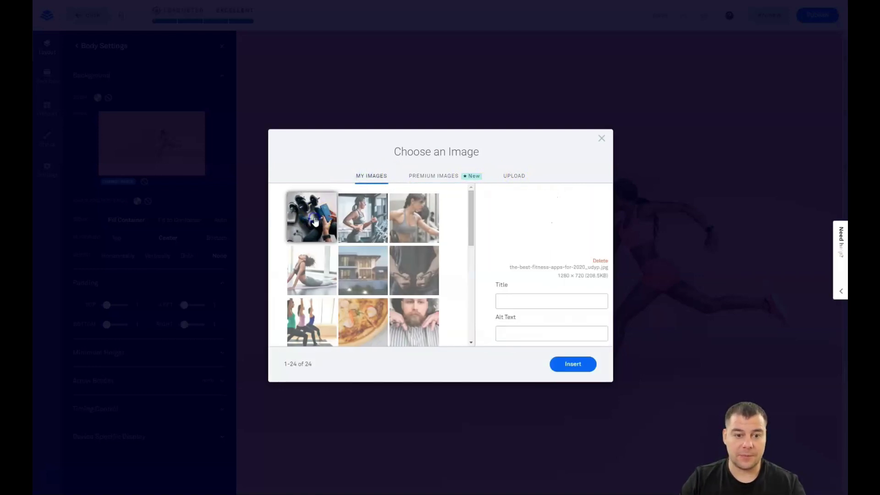
click(573, 363)
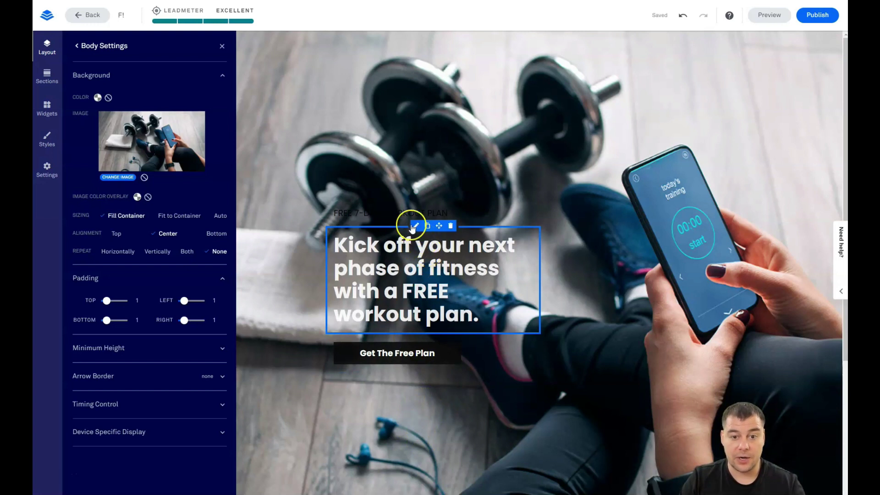
Add an image color overlay of 535353 at 74 opacity to the Body background
click(222, 47)
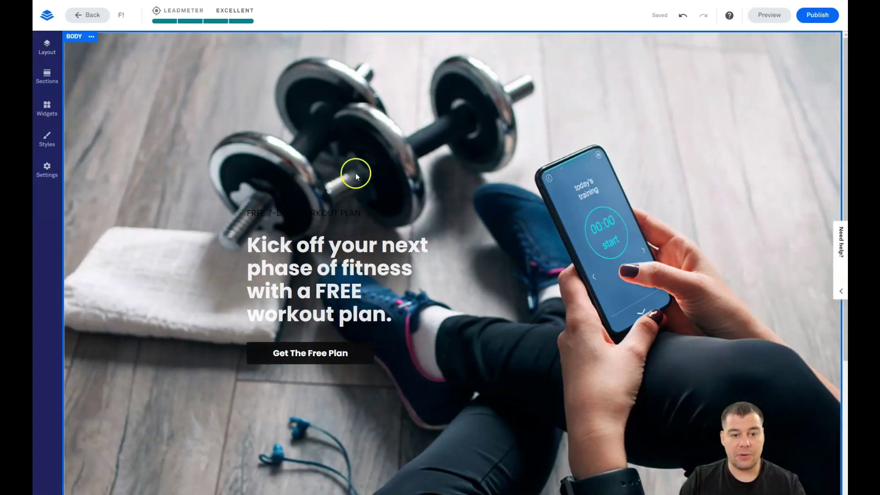
click(47, 46)
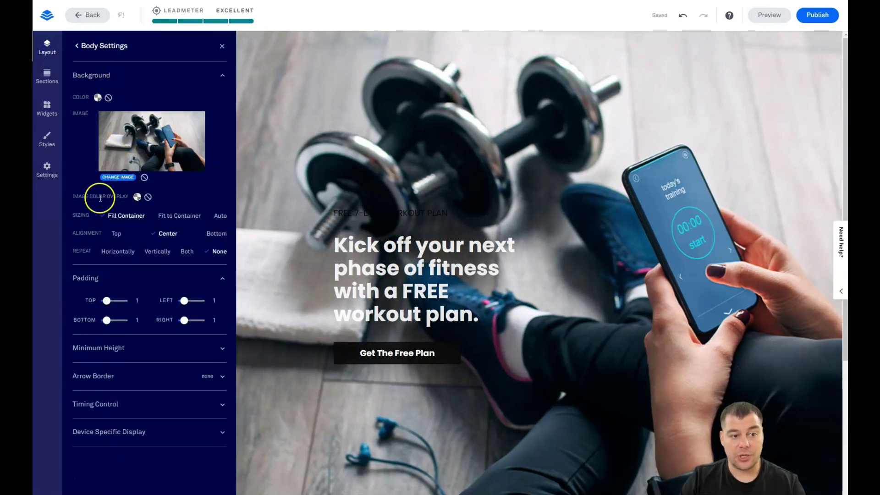
click(137, 198)
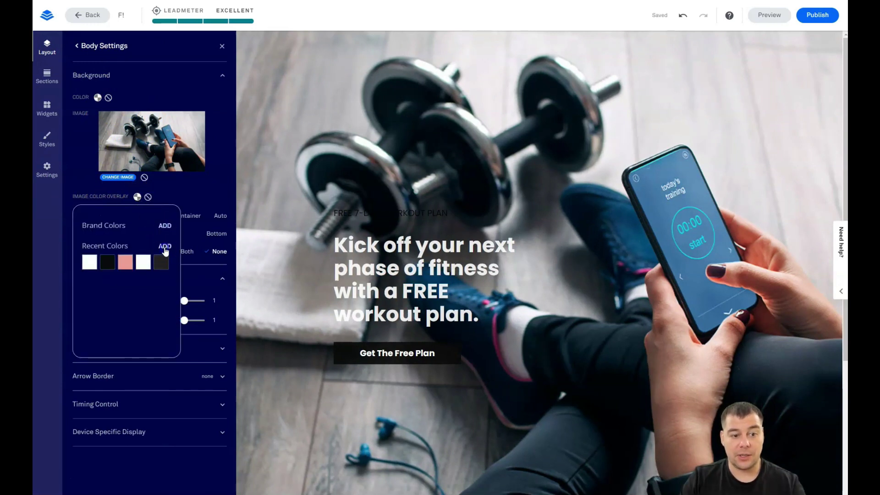
click(163, 248)
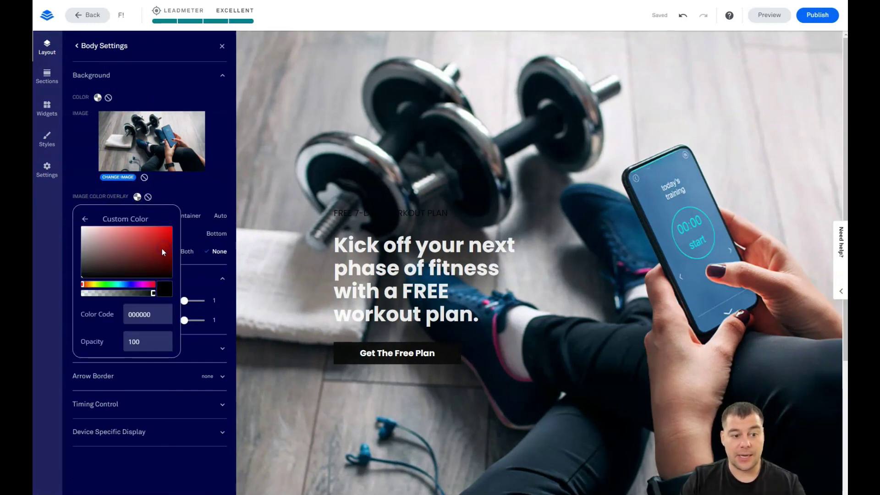
click(82, 272)
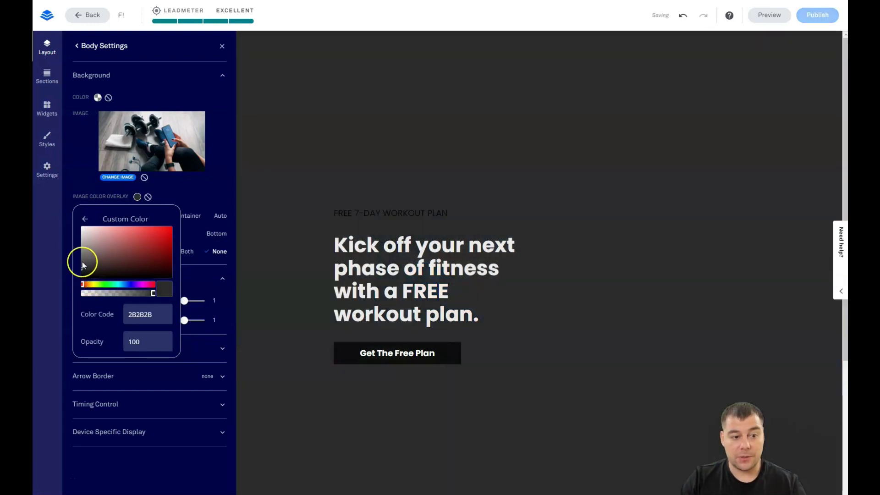
click(81, 260)
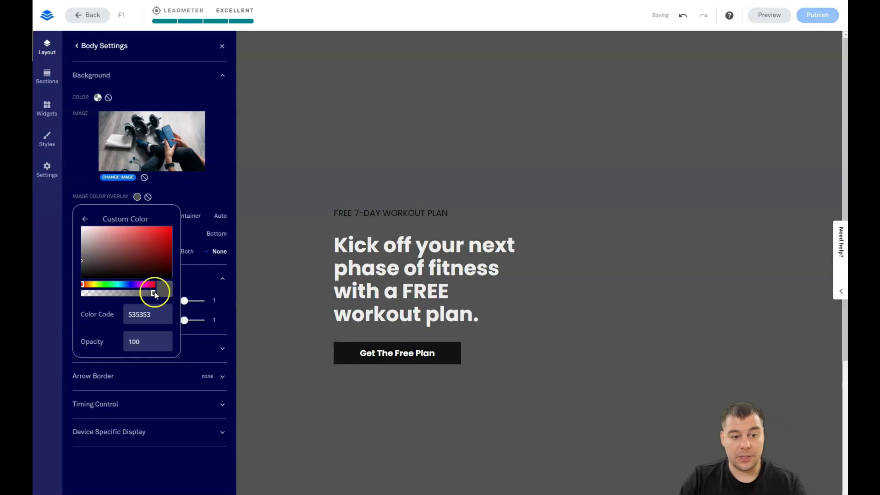
drag(153, 294, 124, 293)
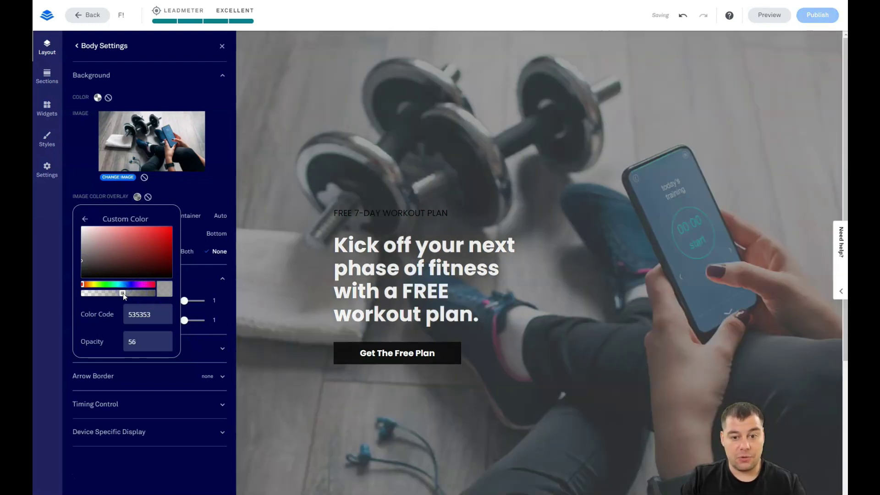
drag(129, 297, 131, 297)
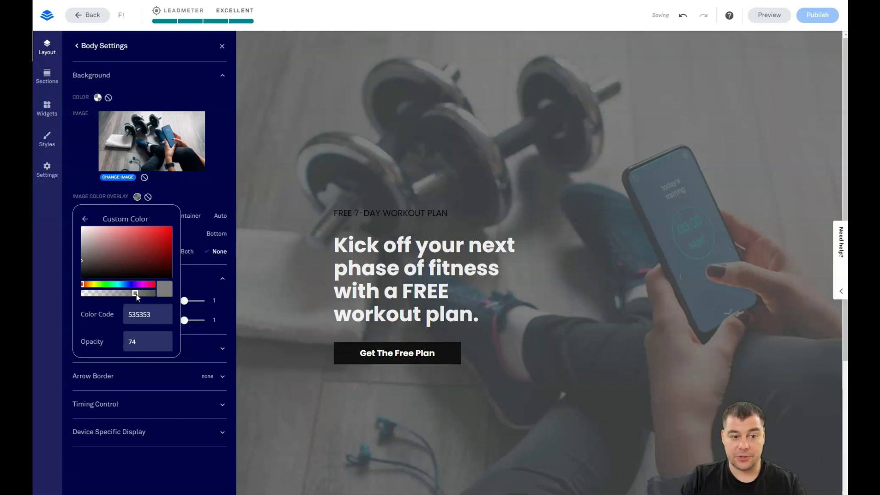
click(195, 189)
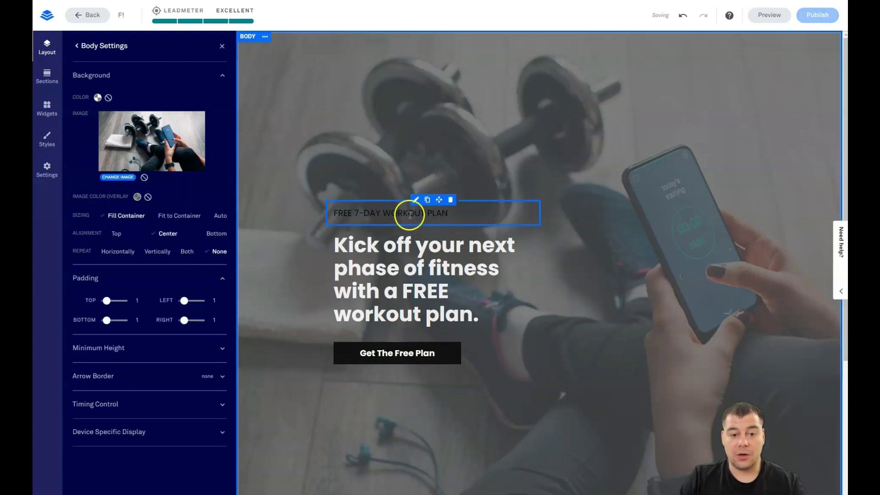
click(221, 48)
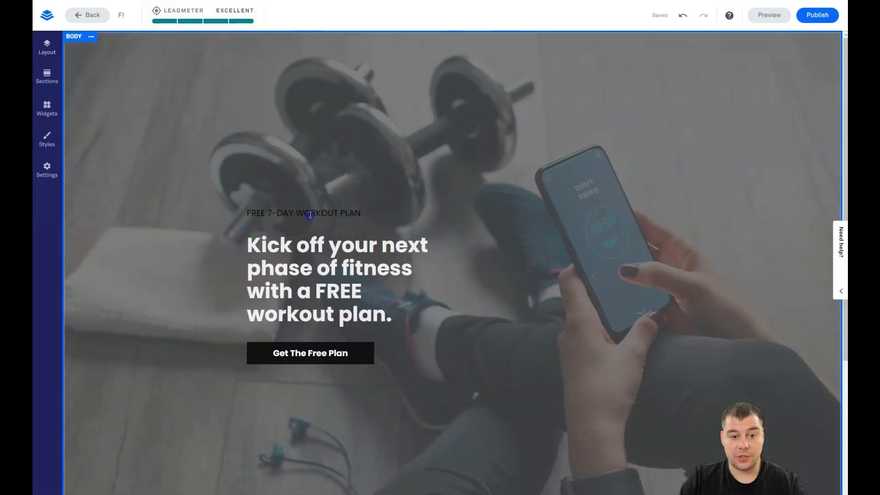
Change the text color of the line FREE 7-DAY WORKOUT PLAN to white
double_click(311, 215)
drag(379, 216, 240, 212)
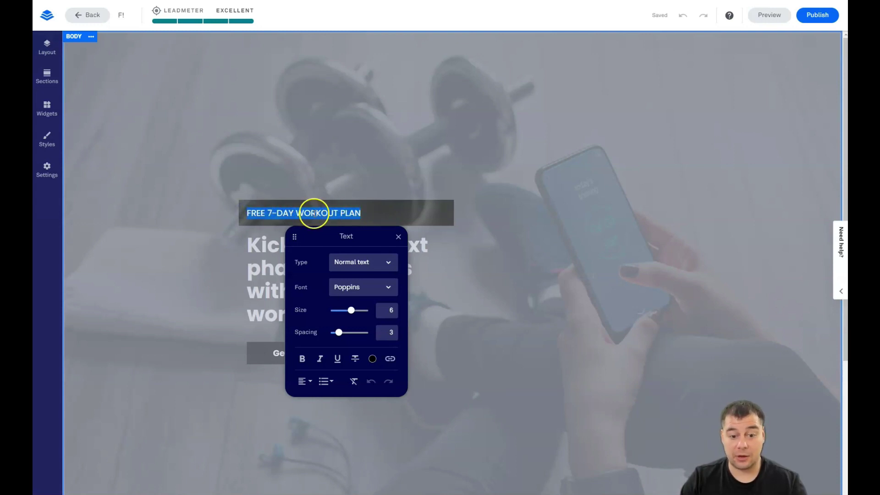
click(372, 359)
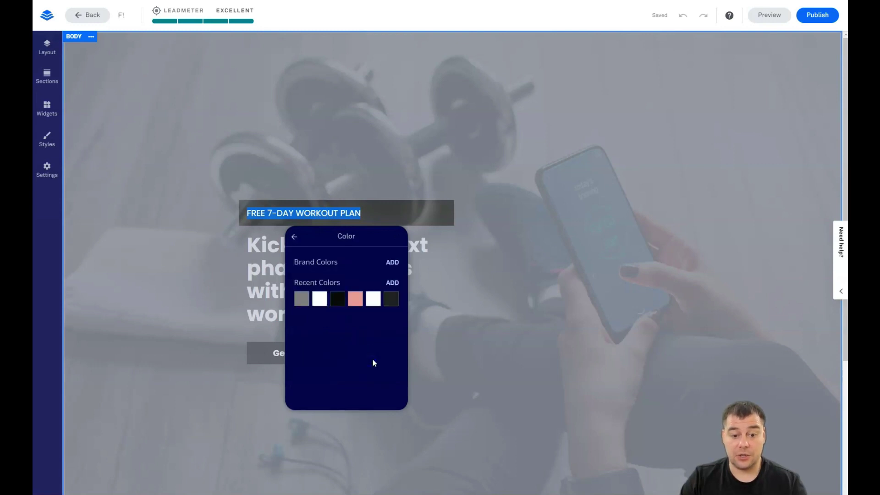
click(320, 299)
click(320, 168)
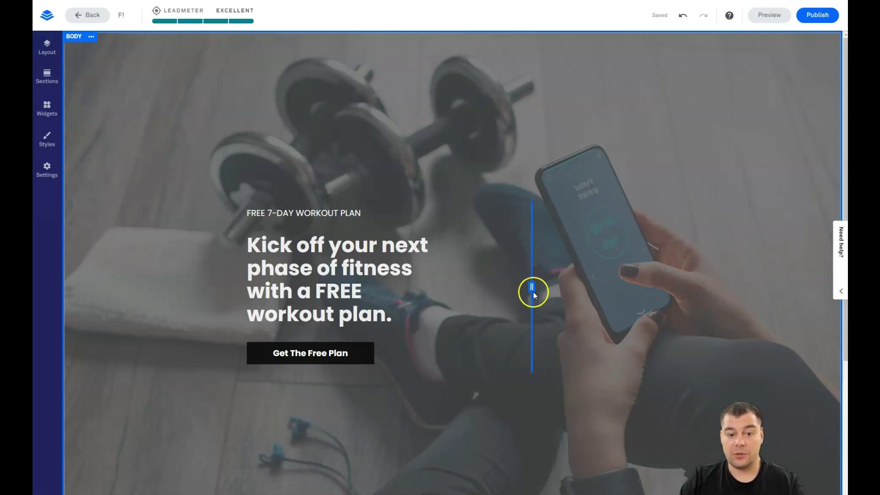
Widen the headline's column so the heading wraps onto three lines, and delete the empty spacer beside the Get The Free Plan button
scroll(533, 293, down, 2)
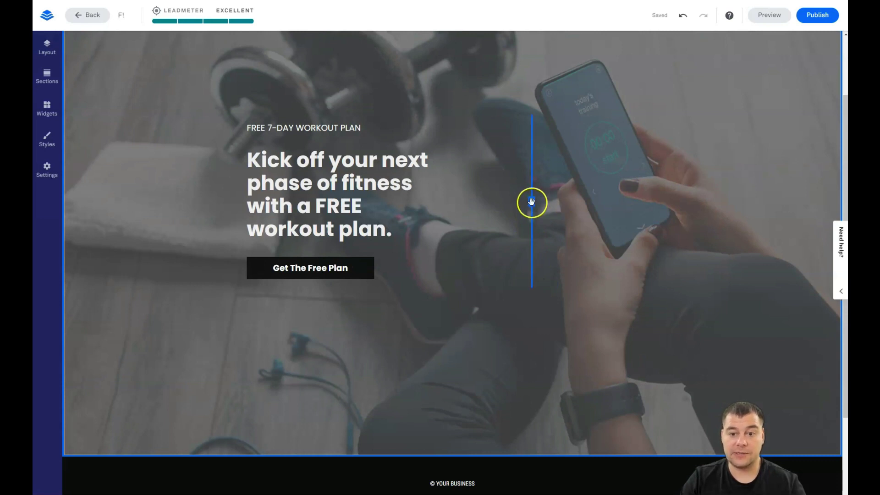
drag(565, 204, 663, 208)
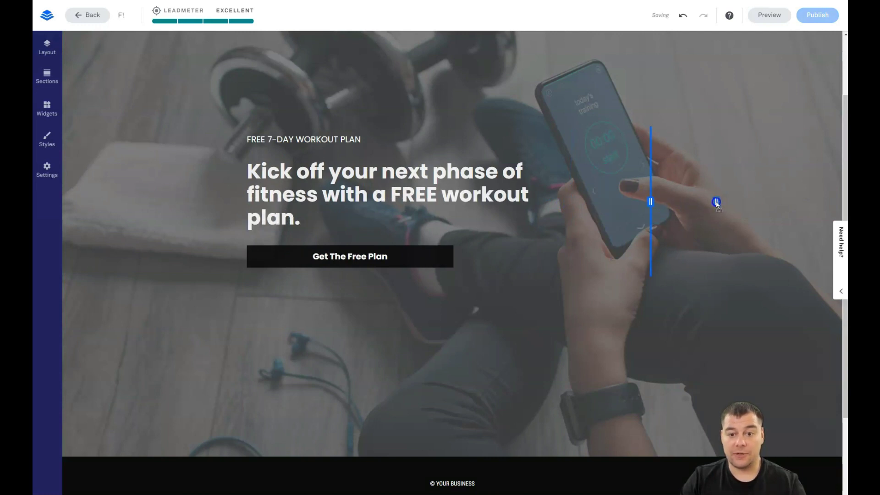
drag(654, 203, 603, 202)
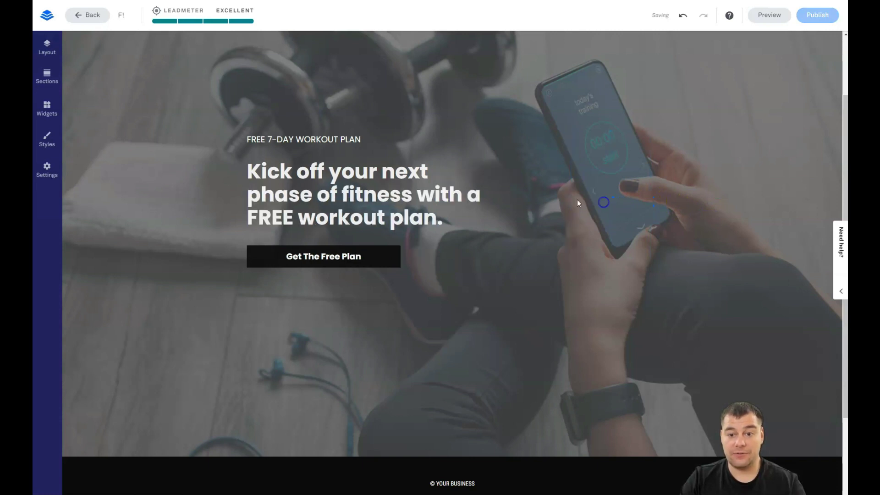
mouse_move(644, 133)
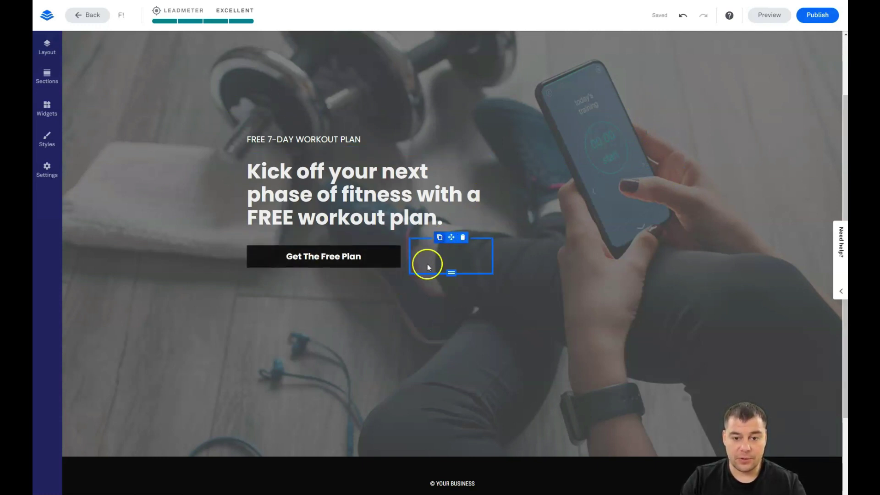
click(463, 238)
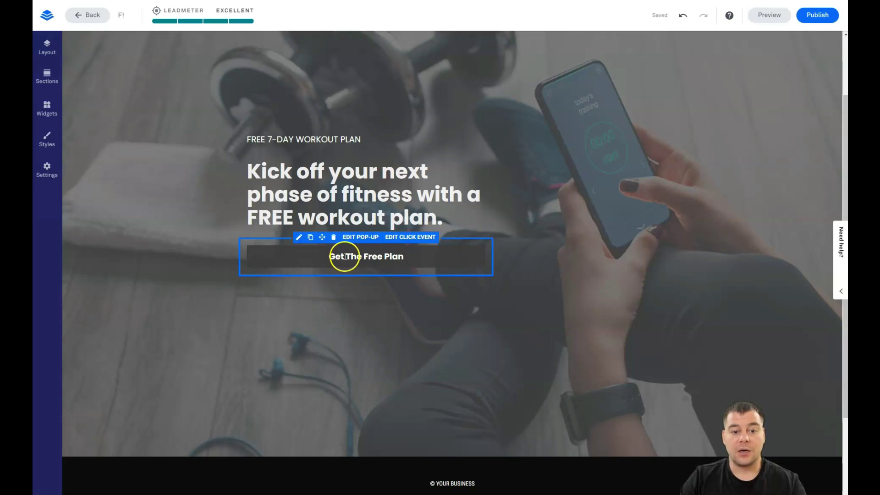
Set the Get The Free Plan button's size to Large and turn off its Full Width option
click(299, 237)
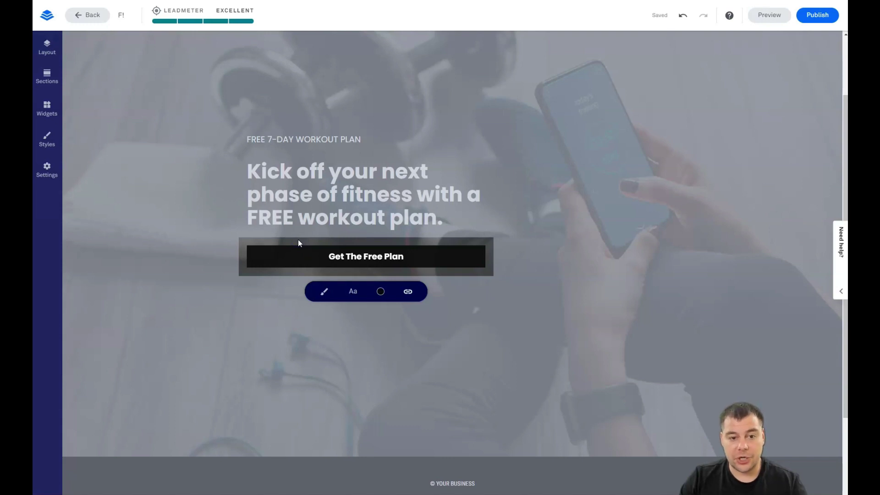
click(308, 285)
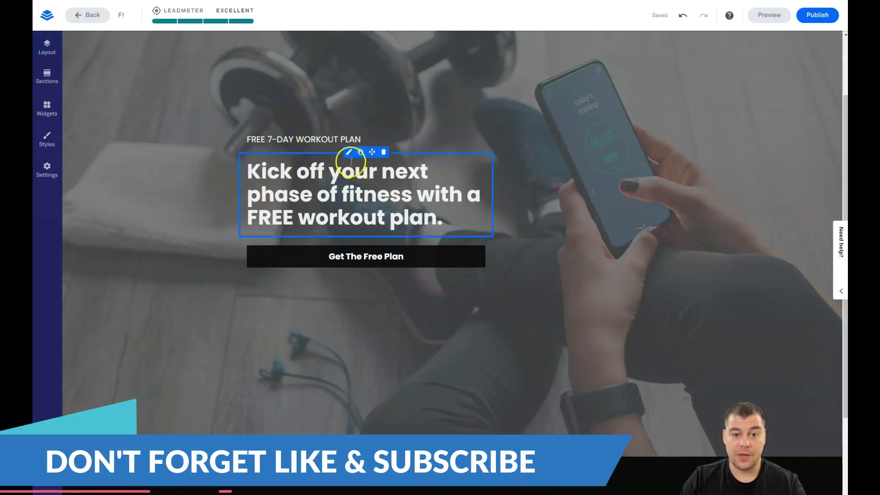
click(297, 238)
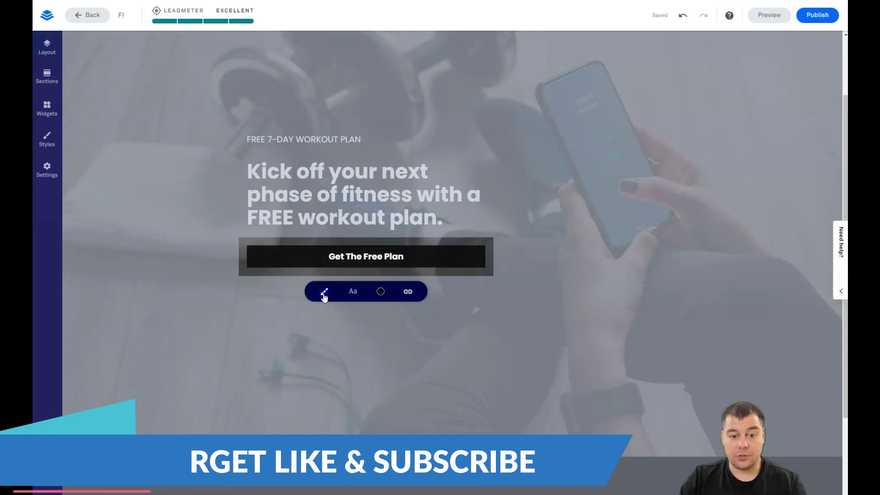
click(325, 292)
click(348, 313)
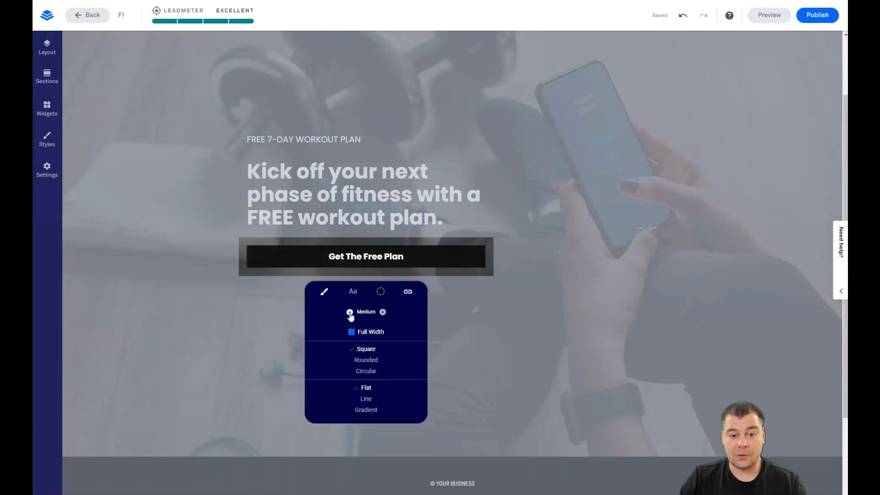
click(383, 312)
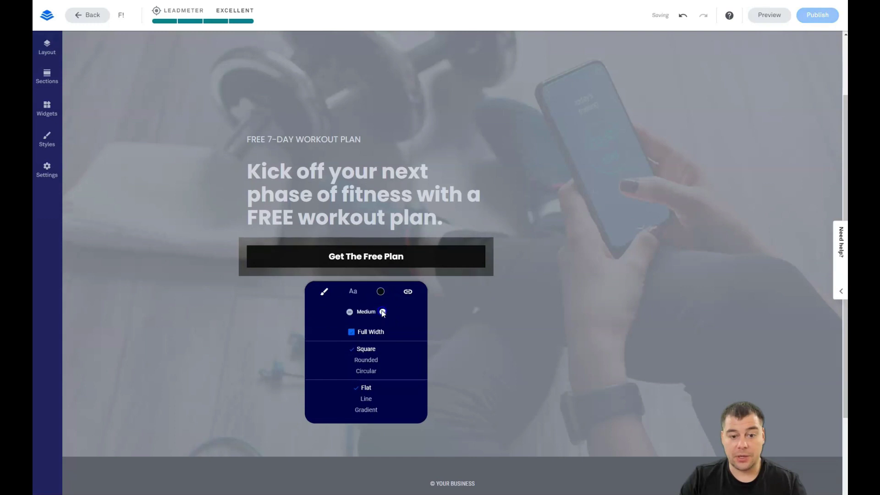
click(382, 313)
click(352, 334)
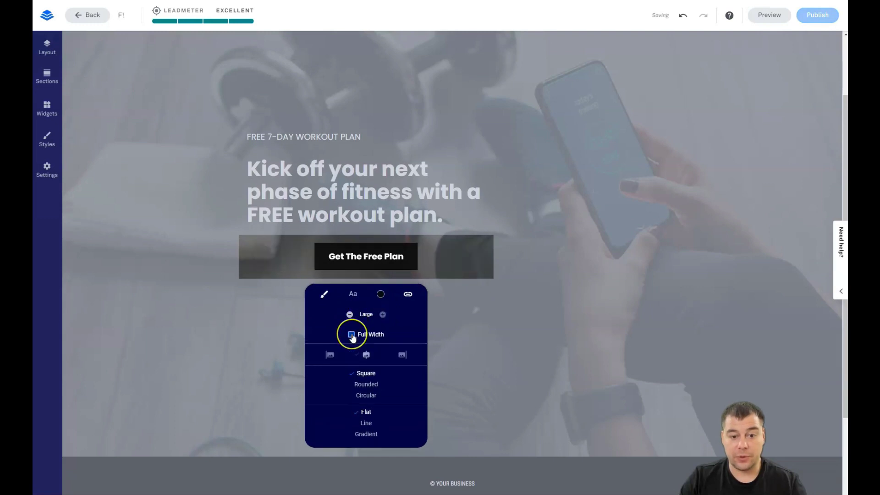
Try the different alignments for the Get The Free Plan button and leave it left-aligned
click(330, 355)
click(406, 357)
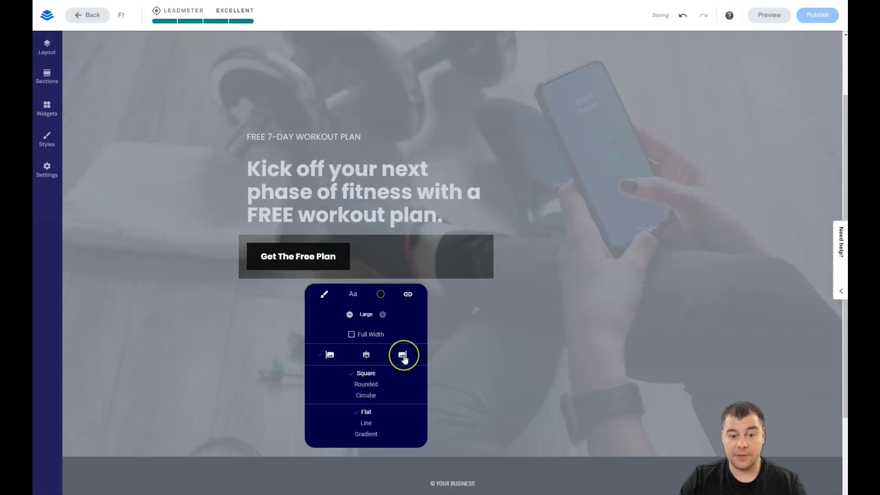
click(368, 358)
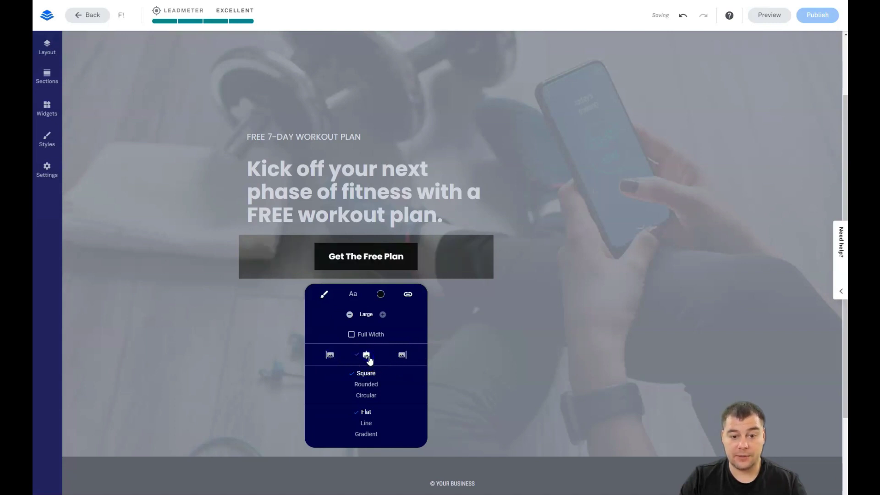
click(330, 356)
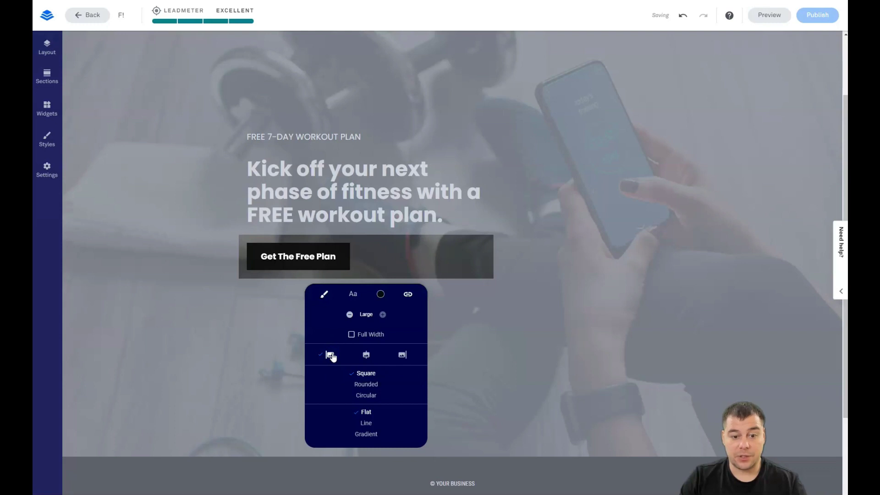
Try Rounded corners with a radius of 9 and the Circular shape on the button, and return it to Square
click(362, 384)
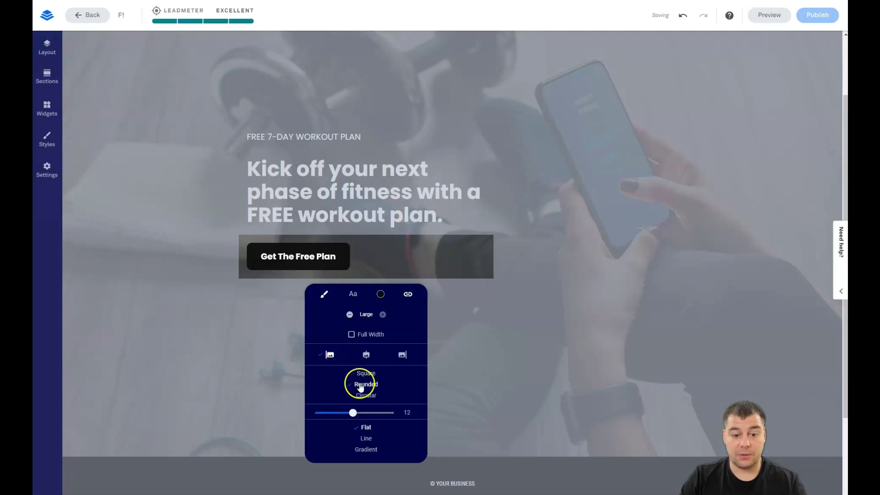
mouse_move(353, 409)
mouse_down()
mouse_move(375, 413)
mouse_move(355, 411)
mouse_up()
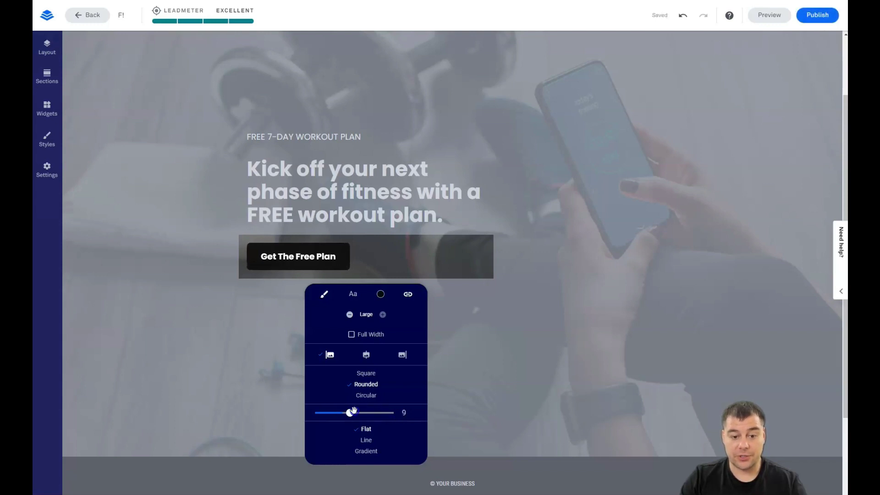
click(369, 396)
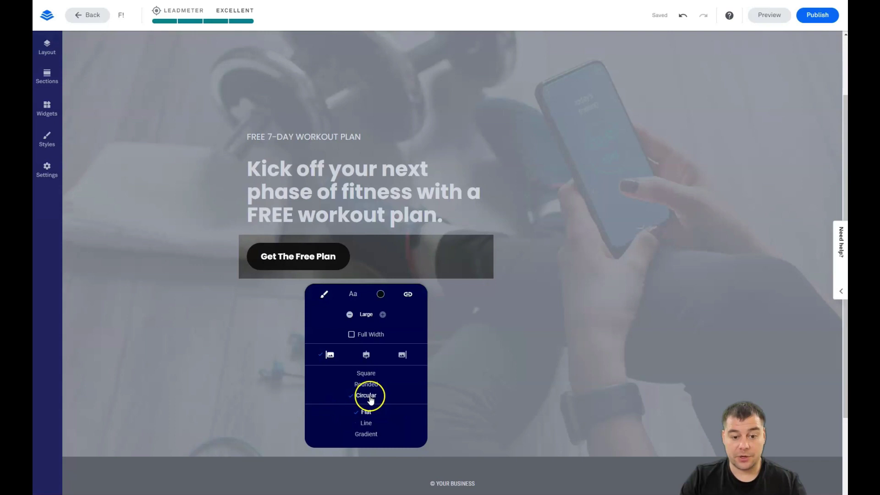
click(364, 374)
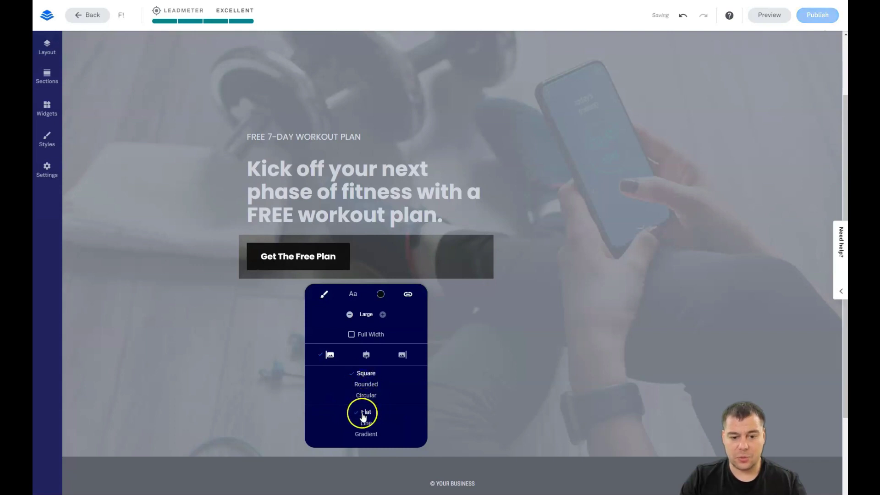
Try the Line style on the Get The Free Plan button and apply the Gradient style
click(254, 386)
click(300, 231)
click(324, 294)
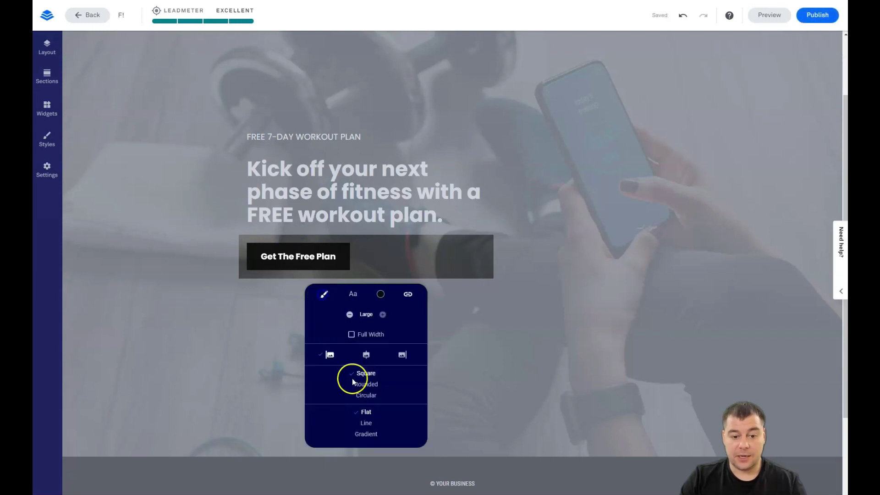
click(362, 425)
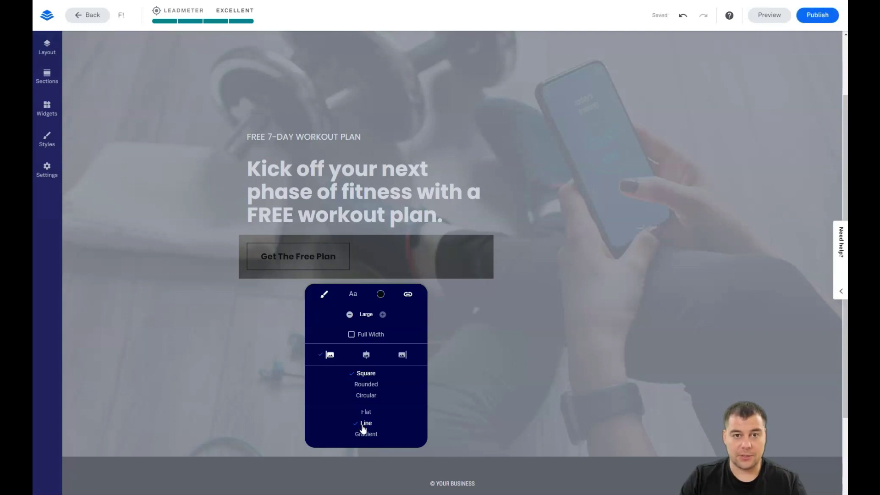
click(365, 435)
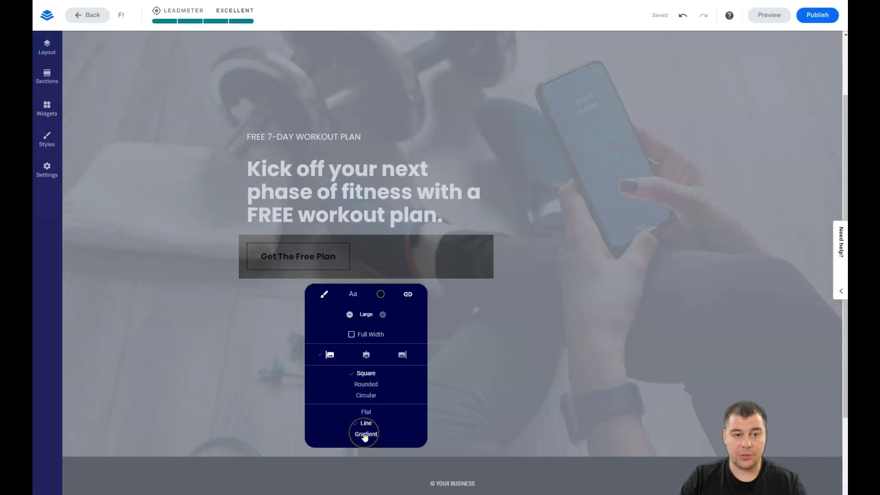
click(207, 392)
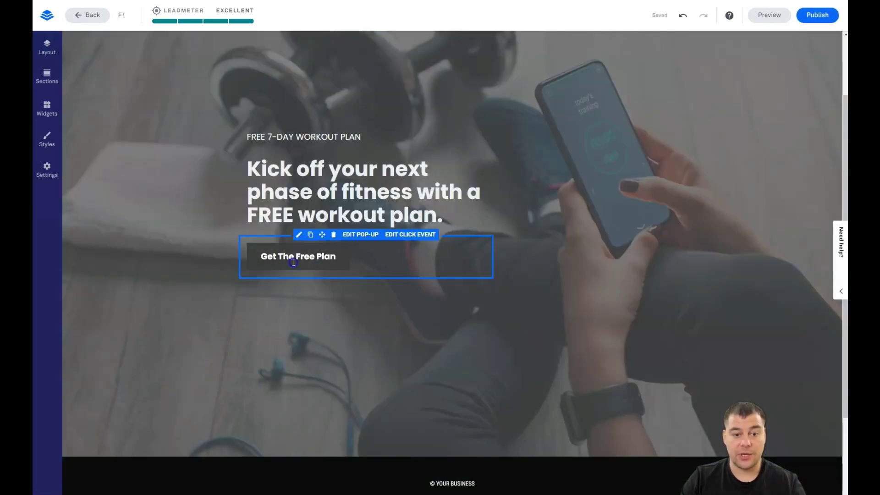
Try a pink background with black text on the Get The Free Plan button
click(296, 238)
click(380, 295)
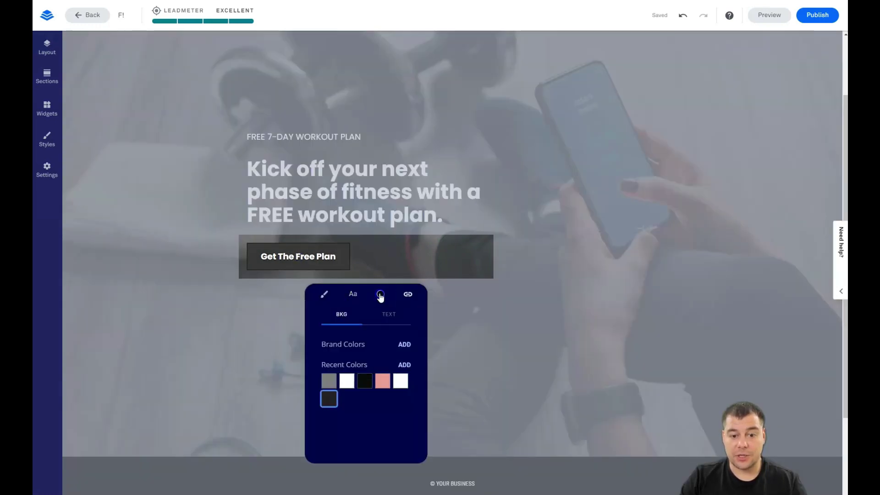
click(383, 384)
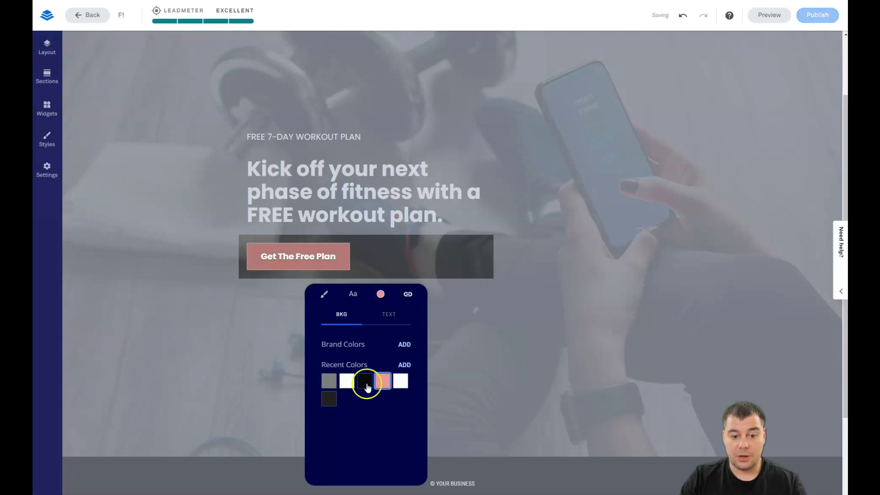
click(401, 384)
click(382, 381)
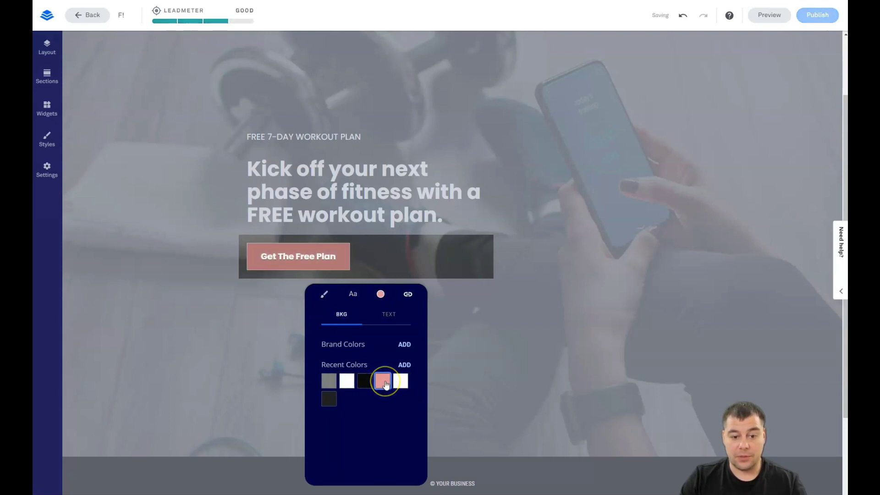
click(386, 315)
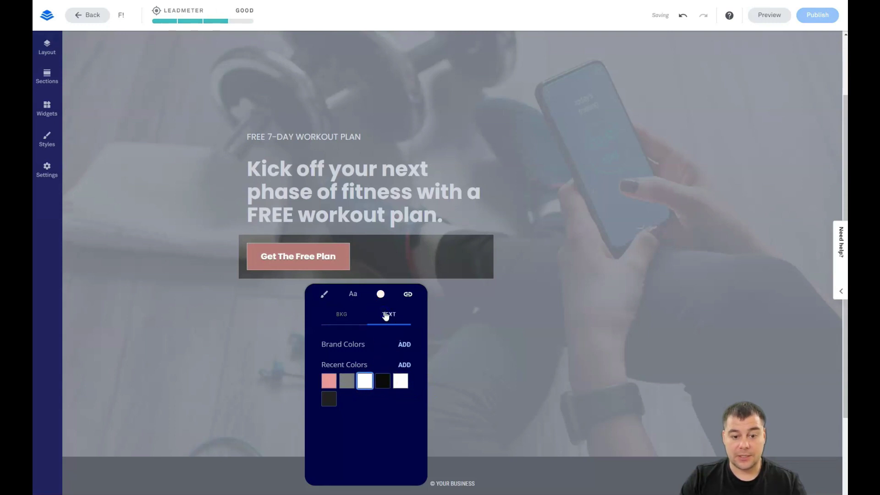
click(382, 383)
click(322, 431)
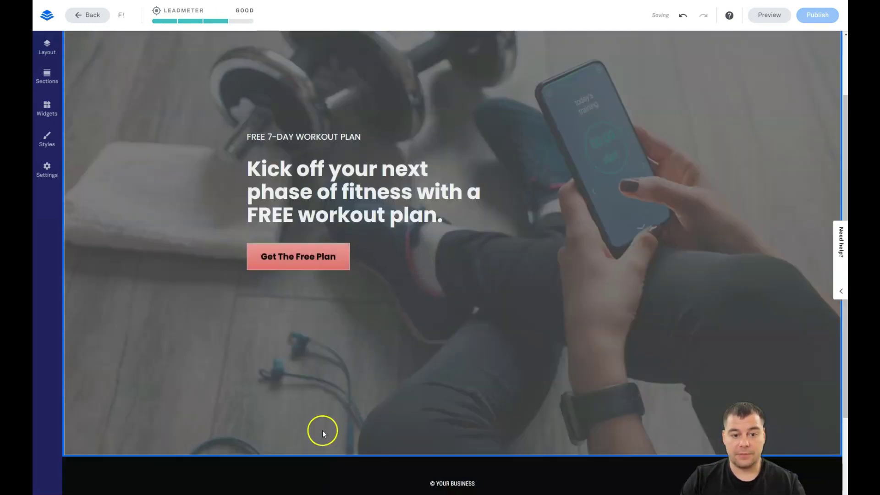
Set the Get The Free Plan button's background to black and its text to white
click(300, 243)
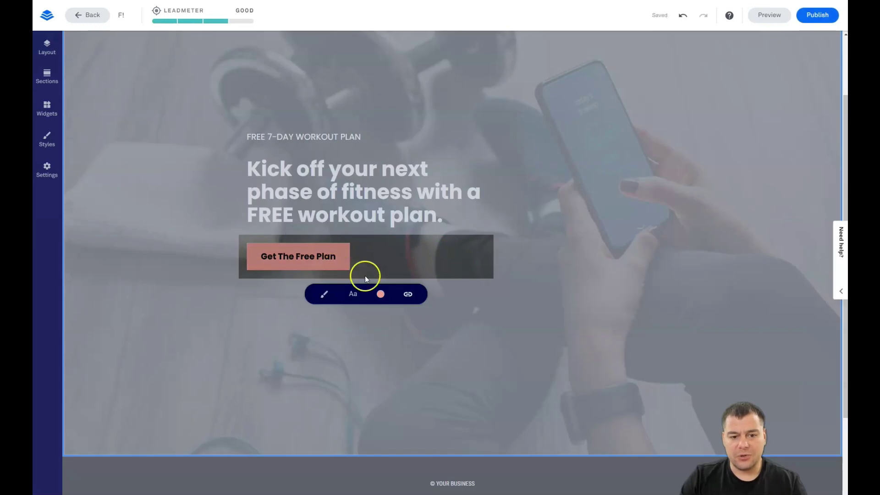
click(380, 295)
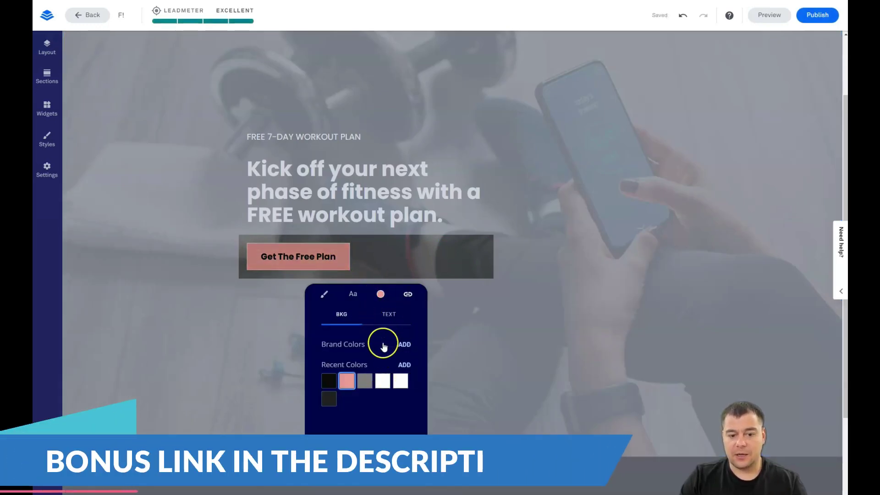
click(329, 381)
click(389, 314)
click(383, 381)
click(320, 366)
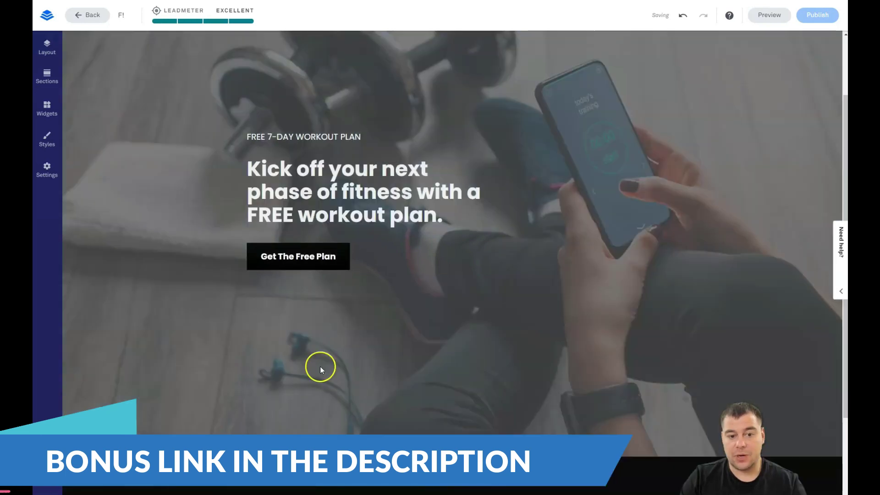
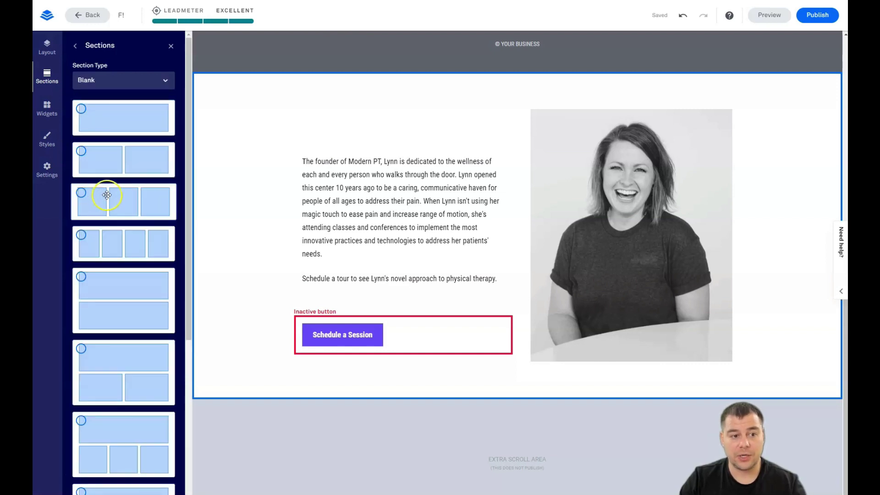
Add a blank two-column section between the footer and the About 1 section
scroll(129, 381, down, 4)
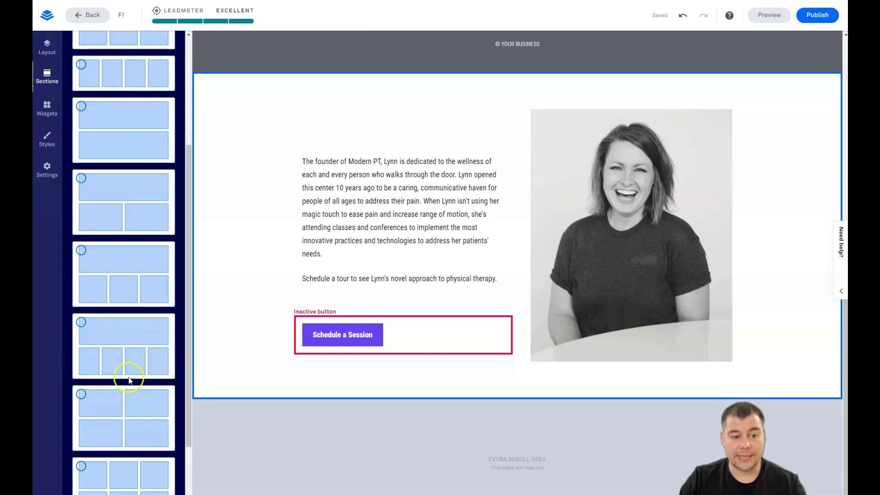
scroll(125, 370, down, 2)
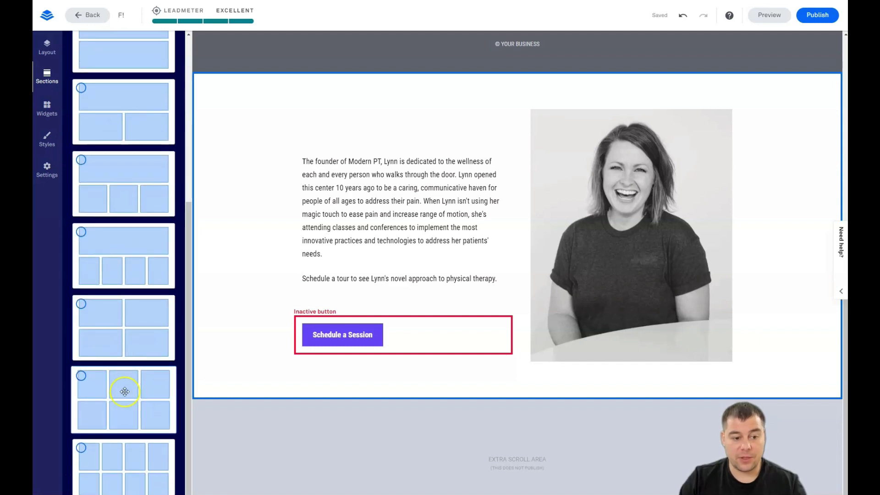
scroll(117, 284, up, 6)
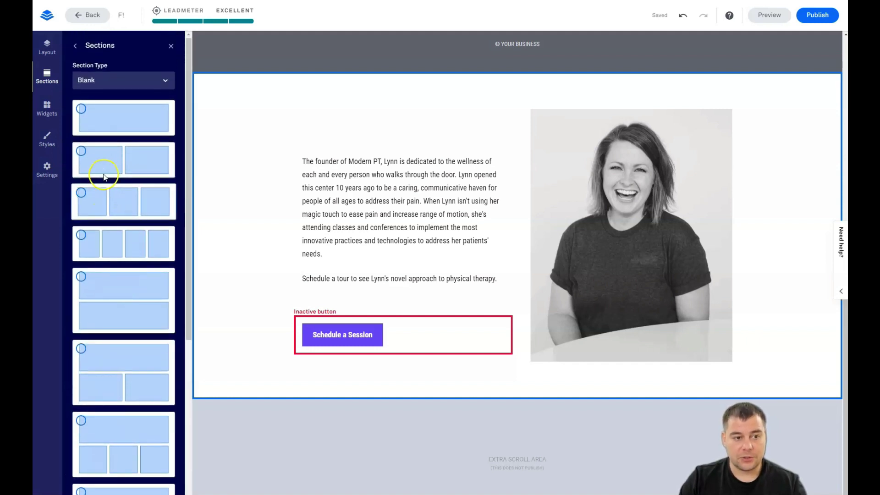
drag(104, 161, 548, 118)
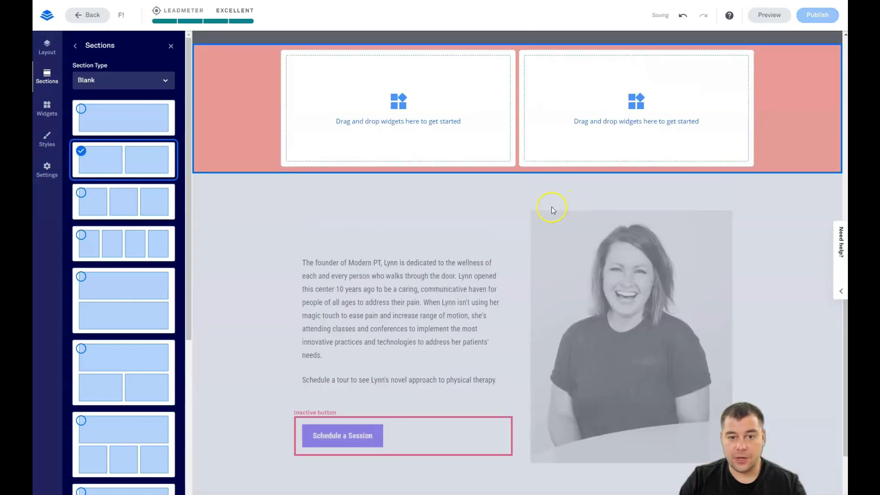
click(170, 47)
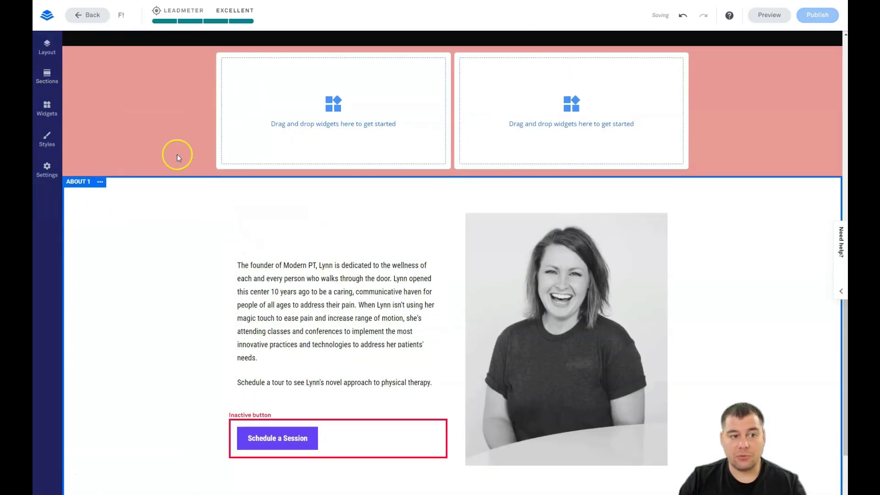
Delete the About 1 section and move the Footer section below Blank 1 in the page layout
click(47, 50)
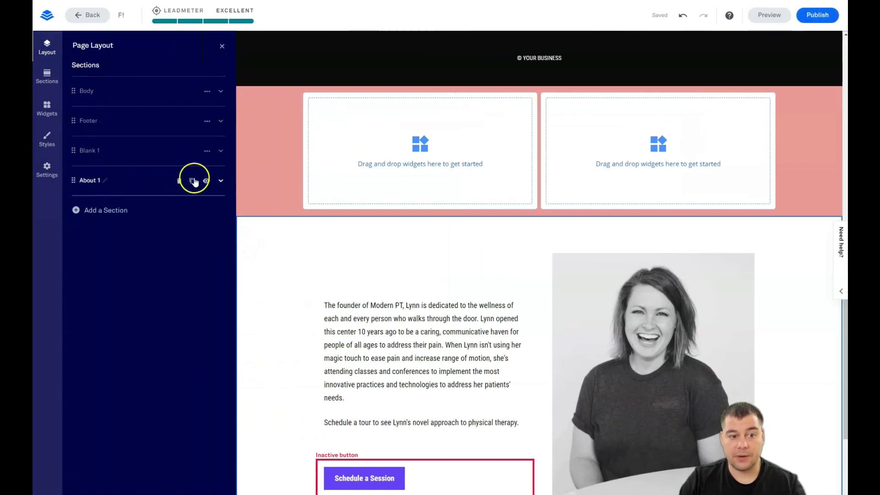
click(179, 180)
click(153, 181)
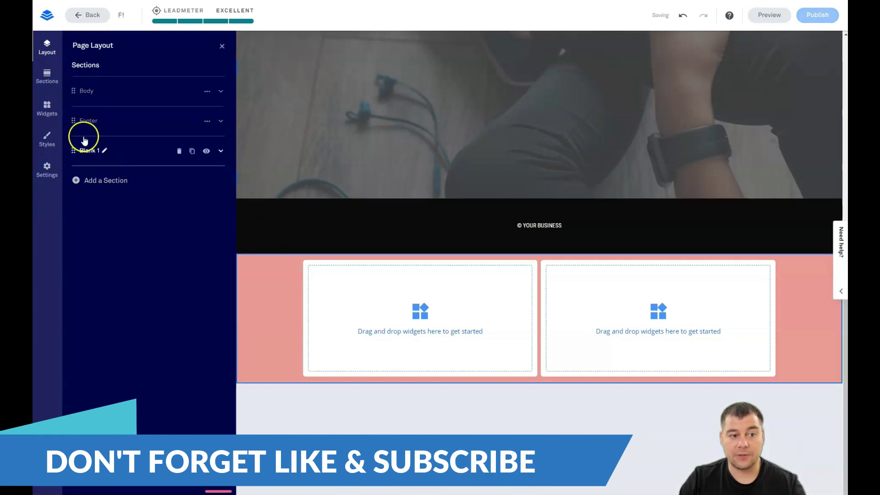
drag(73, 121, 74, 162)
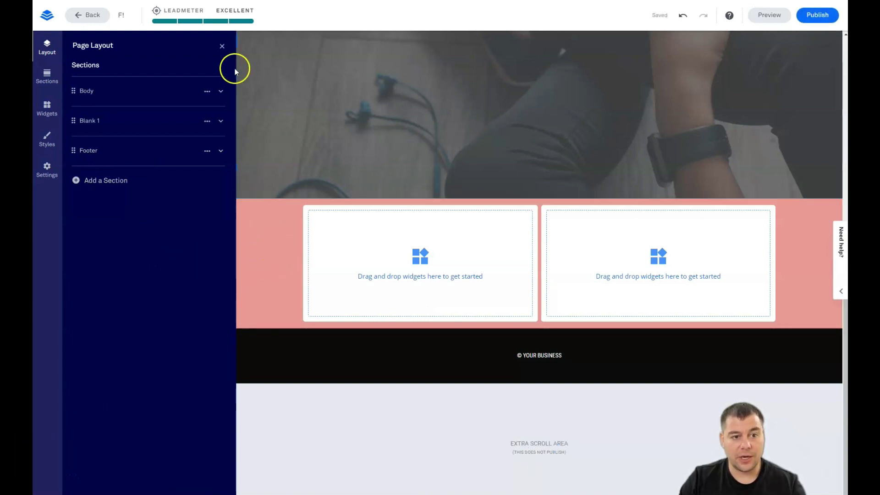
click(222, 46)
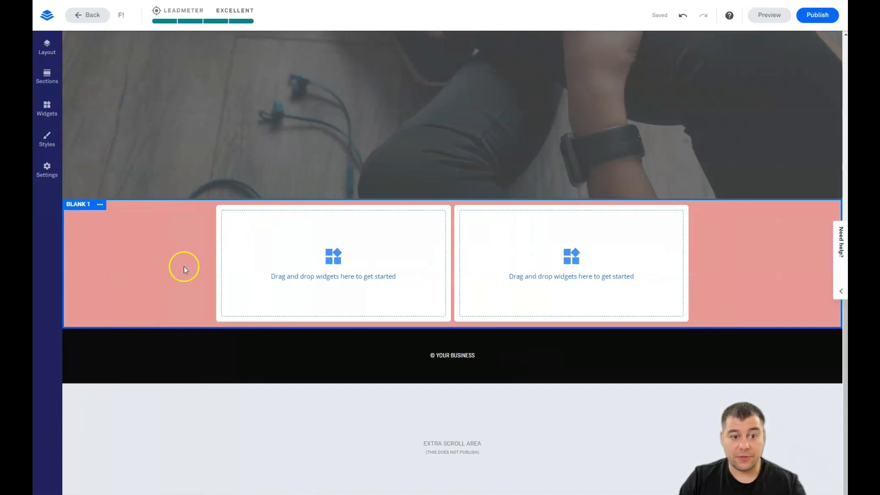
Clear the pink page background colour in the page styles
click(46, 140)
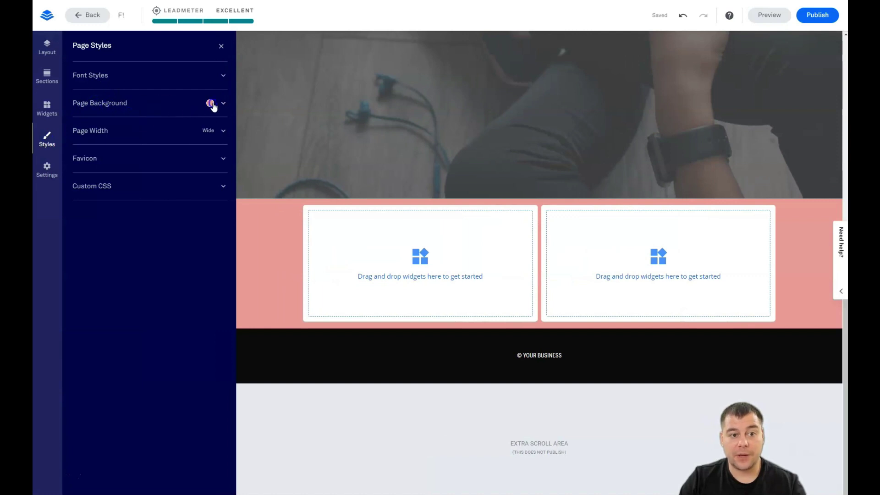
click(223, 105)
click(113, 125)
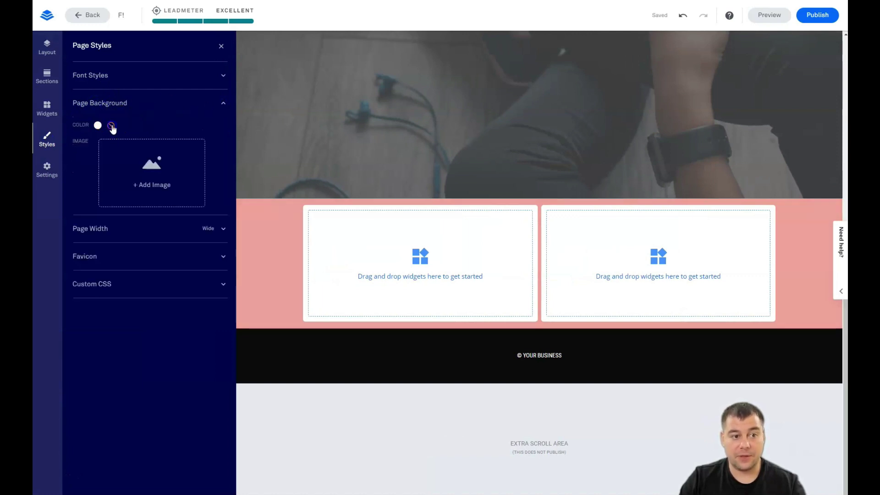
click(221, 47)
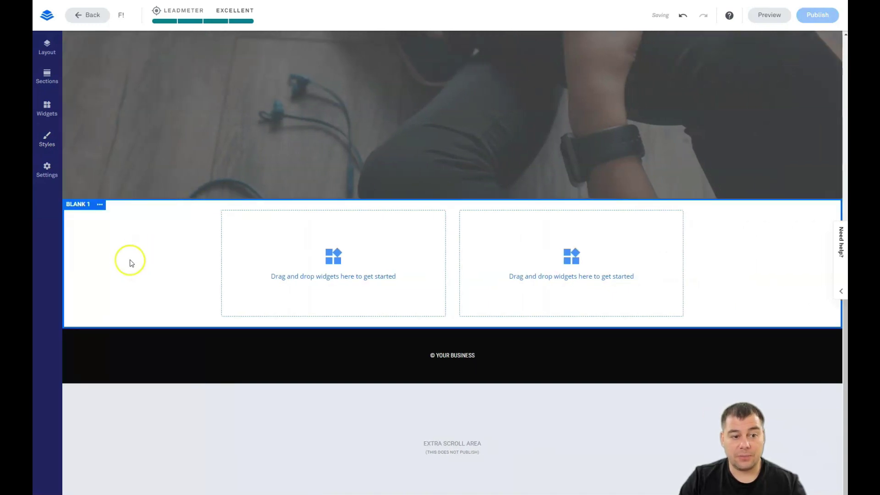
Try gray as the Blank 1 section's background, and set it to black 0A0A0A with an opacity of 82
click(99, 204)
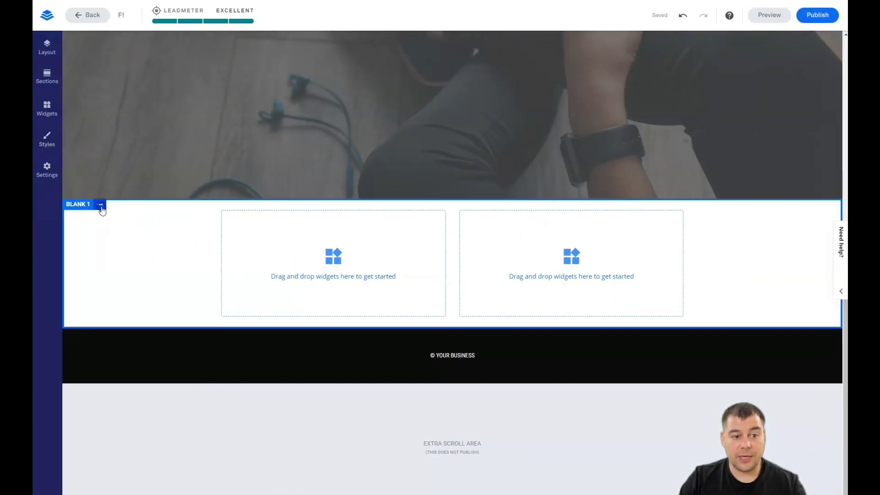
click(122, 215)
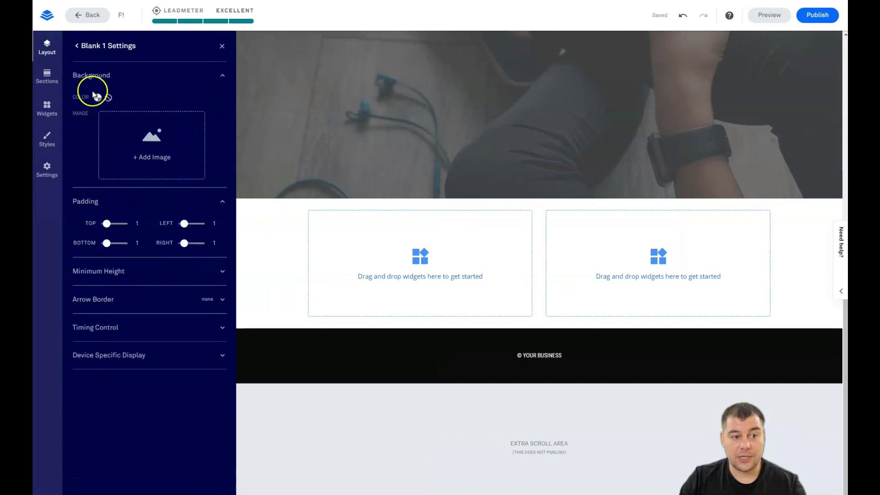
click(98, 97)
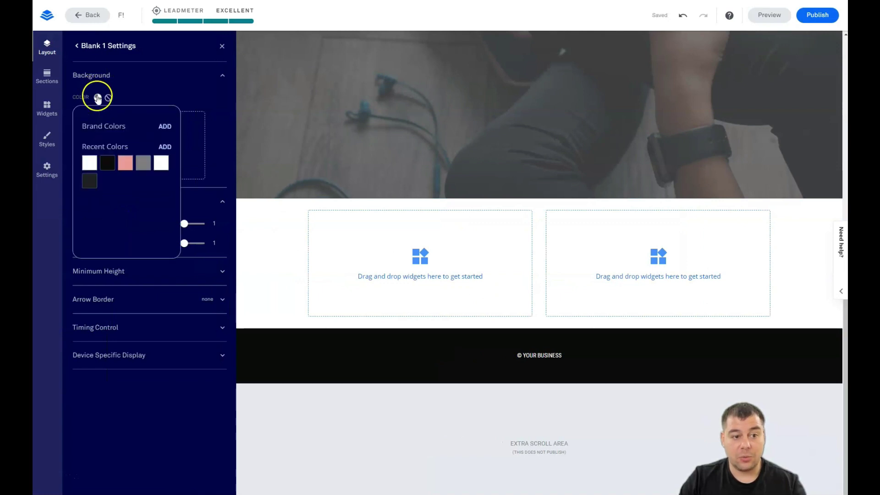
click(142, 168)
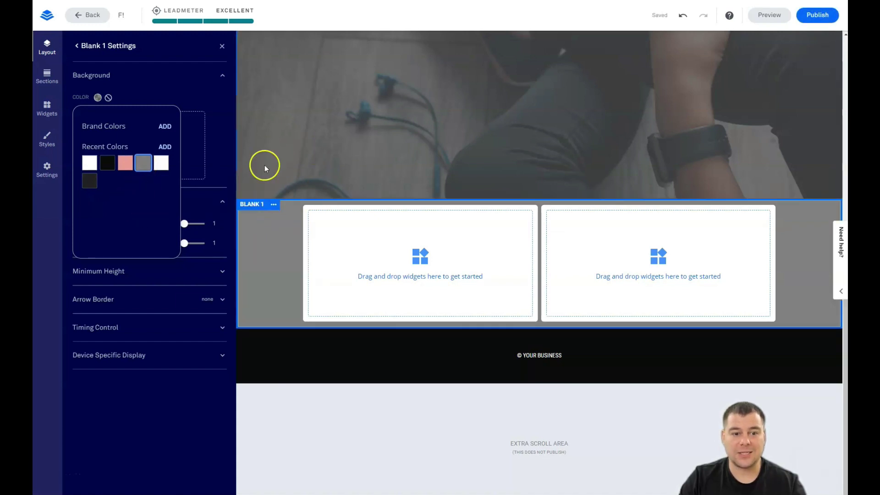
click(110, 168)
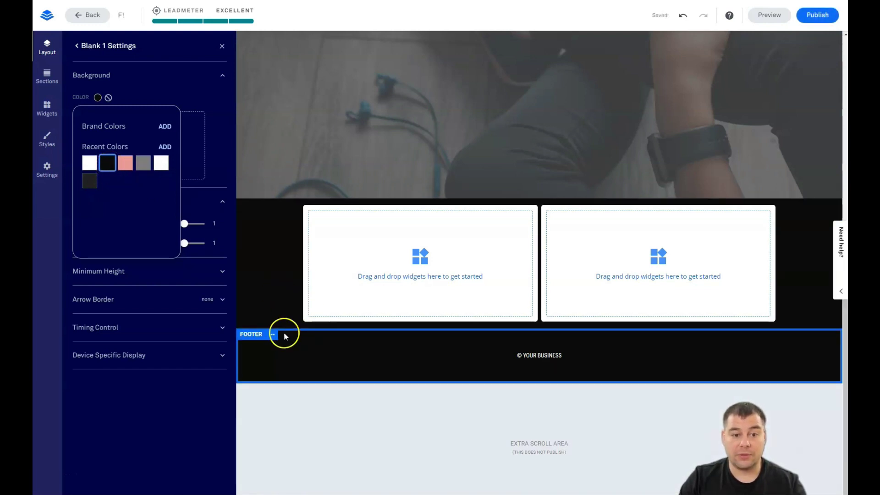
click(165, 147)
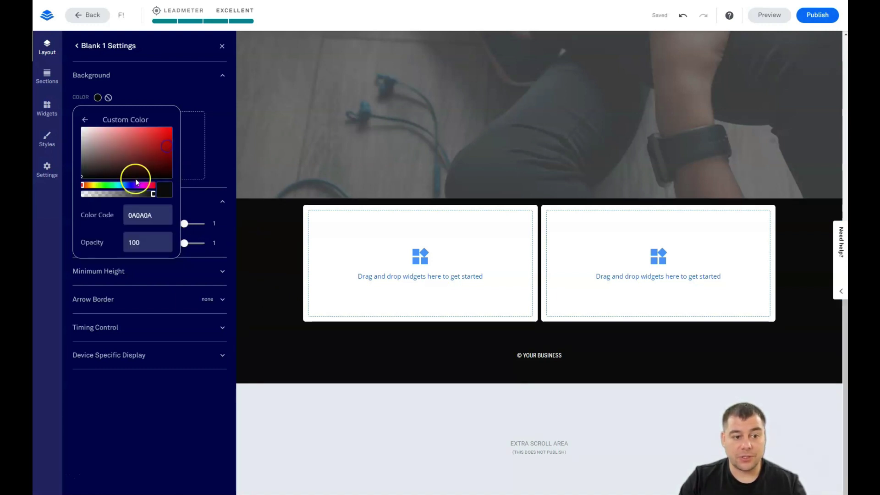
drag(137, 194, 142, 197)
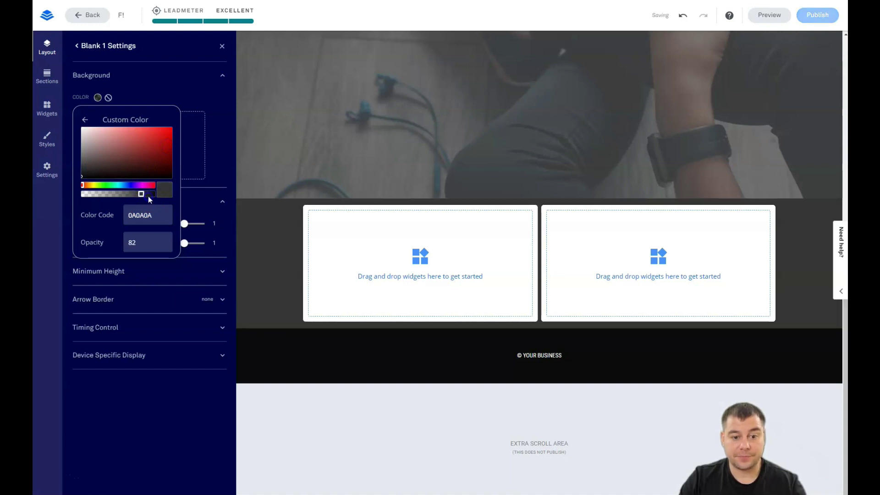
click(174, 119)
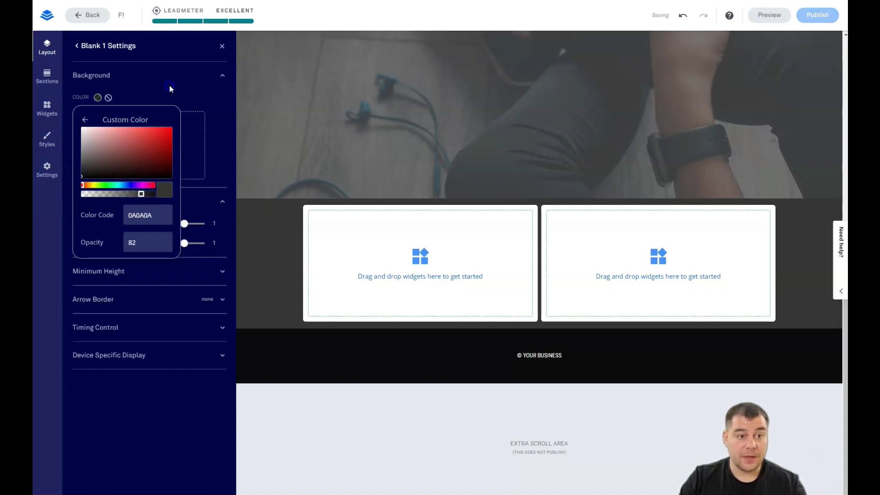
click(179, 140)
Try a 50% minimum height for the Blank 1 section and set it to 75%
click(197, 275)
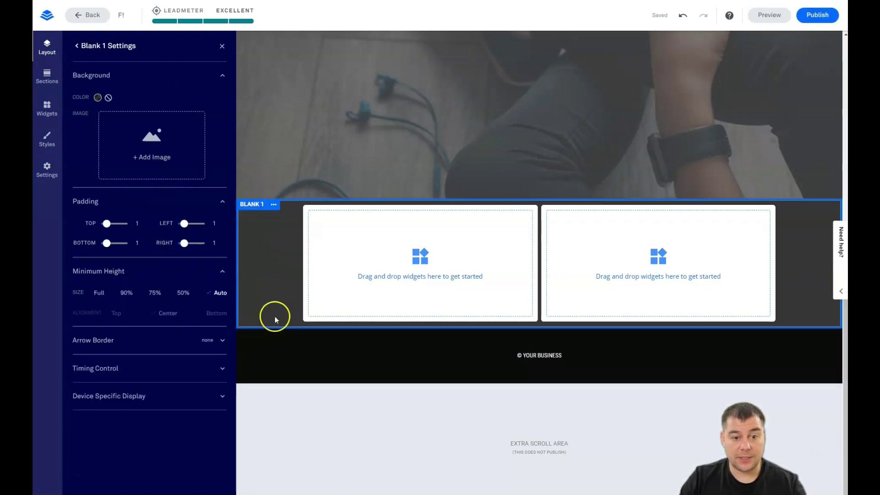
click(183, 293)
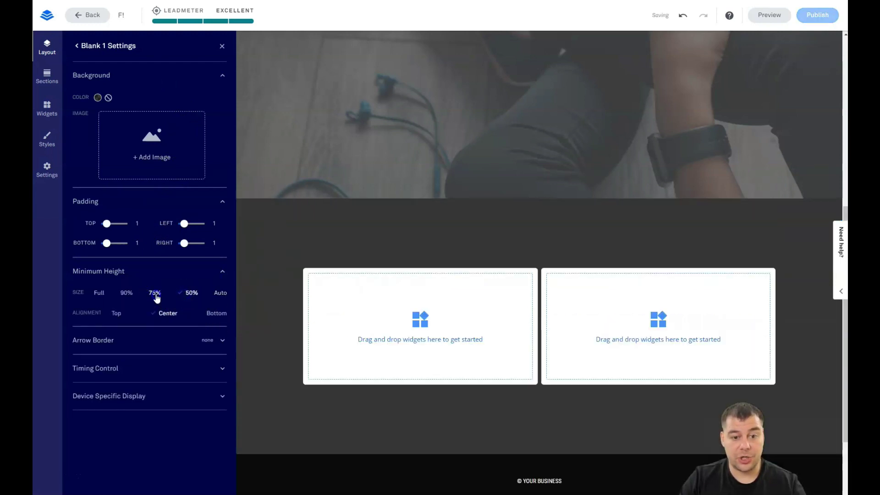
click(155, 293)
scroll(451, 270, down, 3)
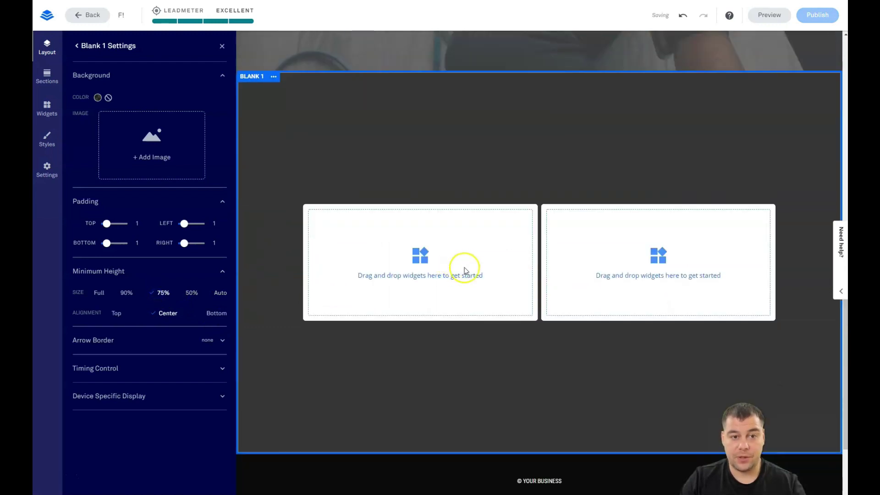
click(222, 47)
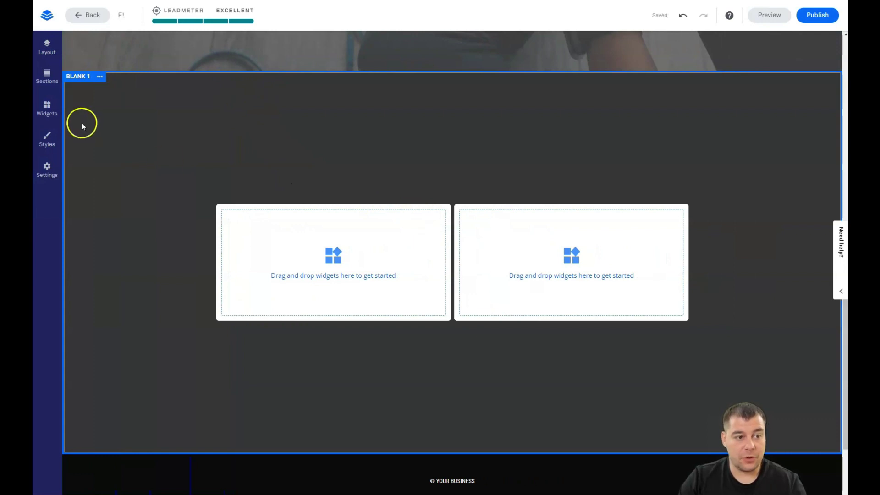
Place a video widget in Blank 1's first column, and a text widget above a button in the second column
click(45, 110)
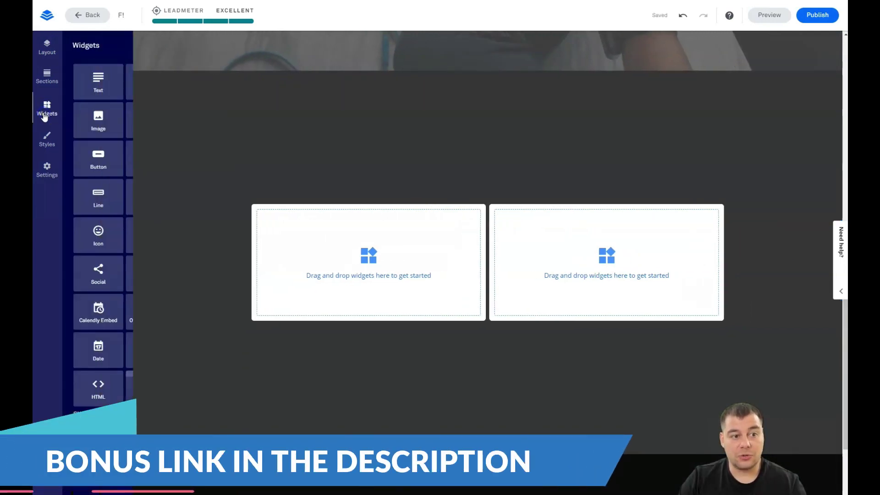
click(86, 411)
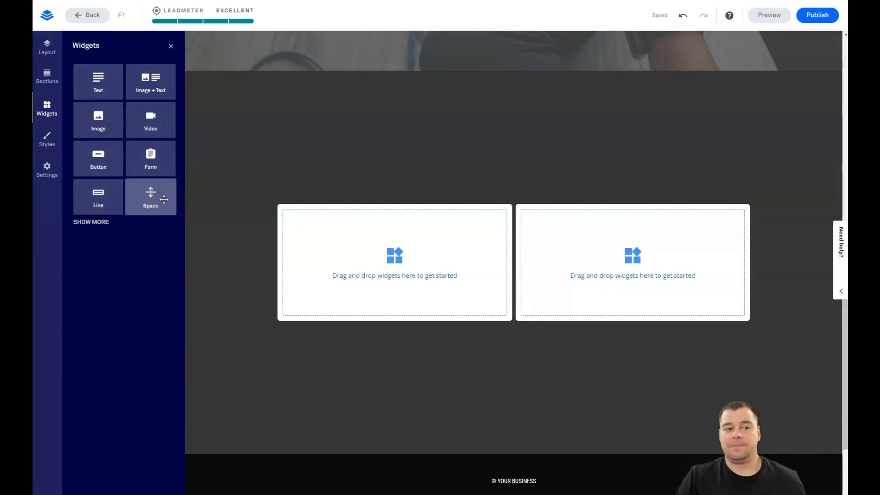
drag(152, 120, 374, 258)
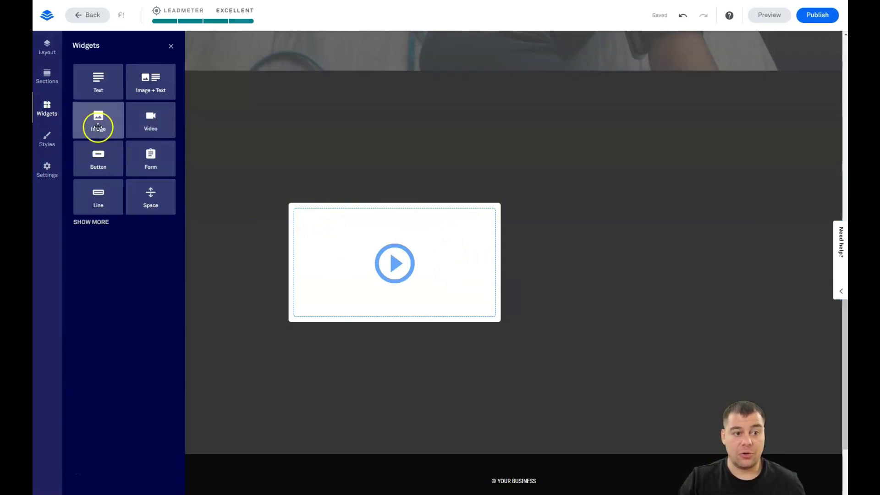
drag(93, 161, 630, 258)
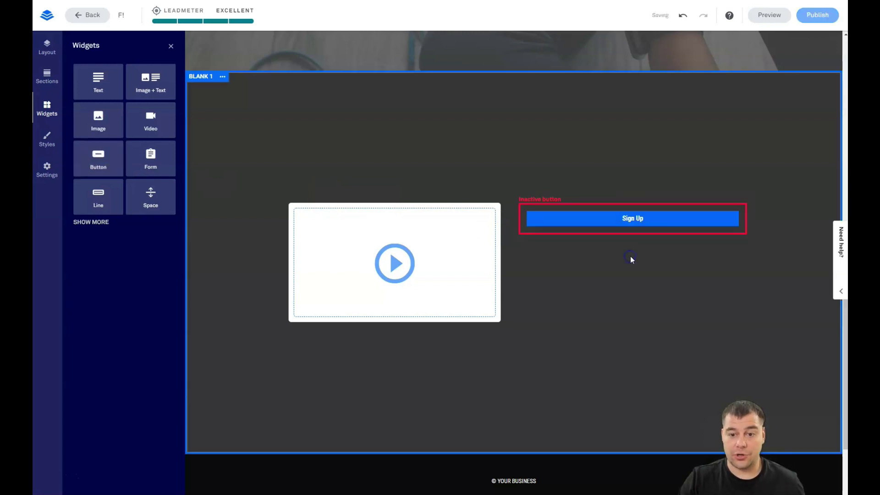
drag(101, 87, 638, 204)
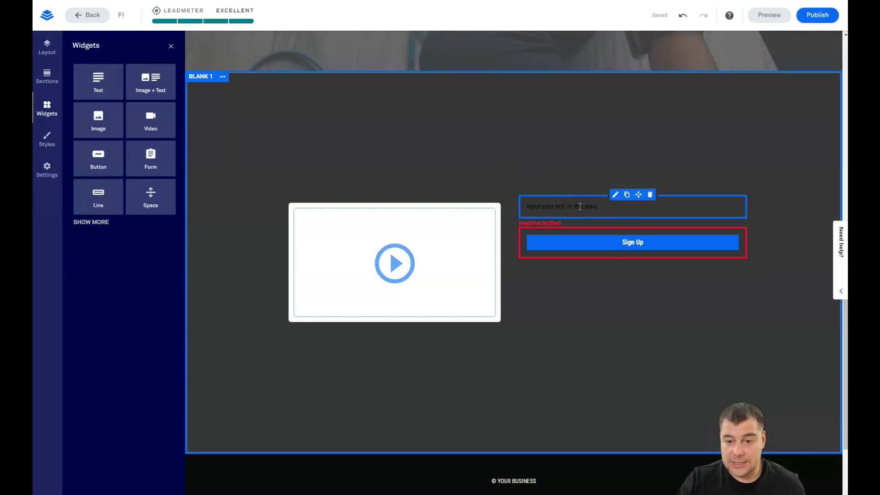
Widen the video column of Blank 1 so the text and button column becomes narrow
click(573, 289)
mouse_move(511, 248)
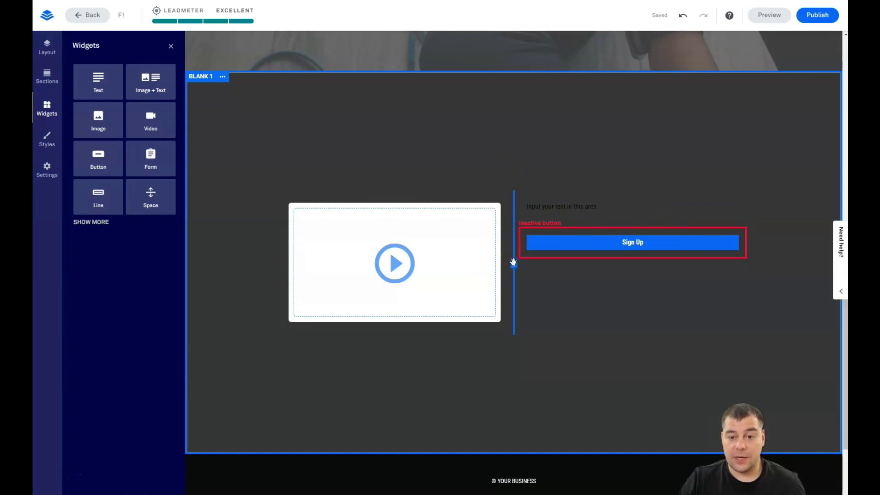
drag(514, 262, 681, 266)
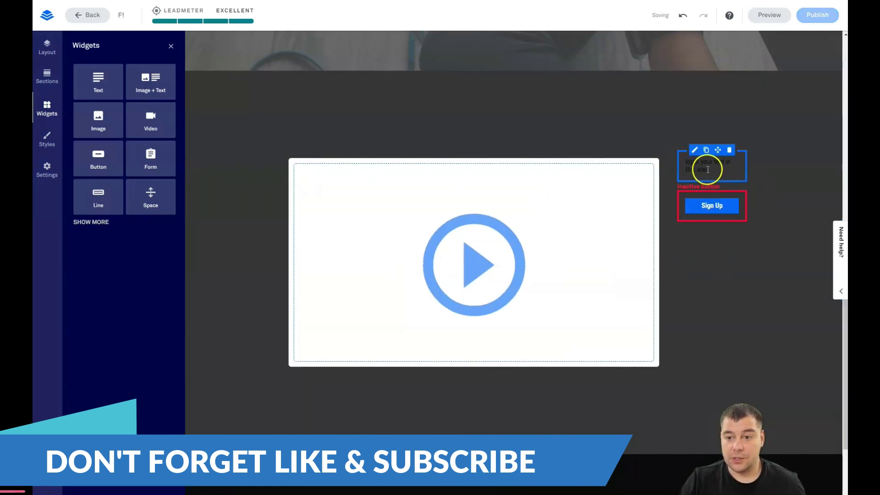
Add space widgets above the text and between the text and Sign Up button, making the upper one taller and the lower one shorter
drag(147, 185, 711, 165)
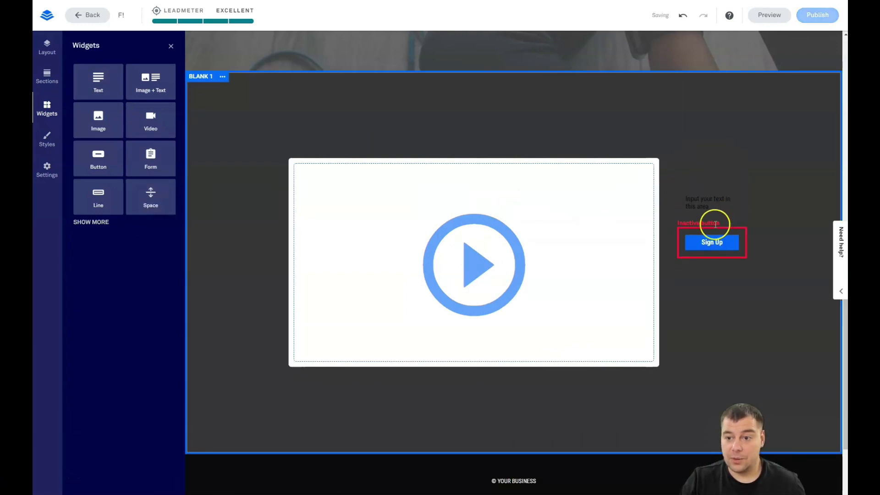
drag(154, 189, 712, 315)
click(711, 170)
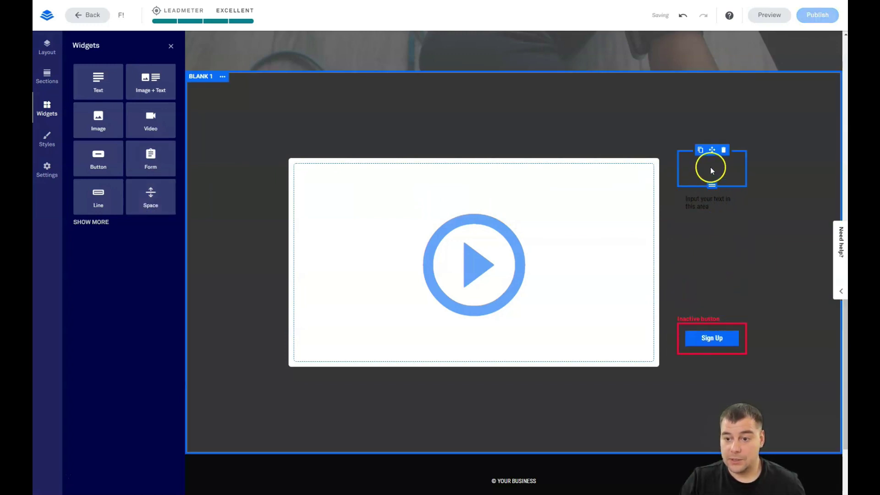
drag(713, 182, 718, 219)
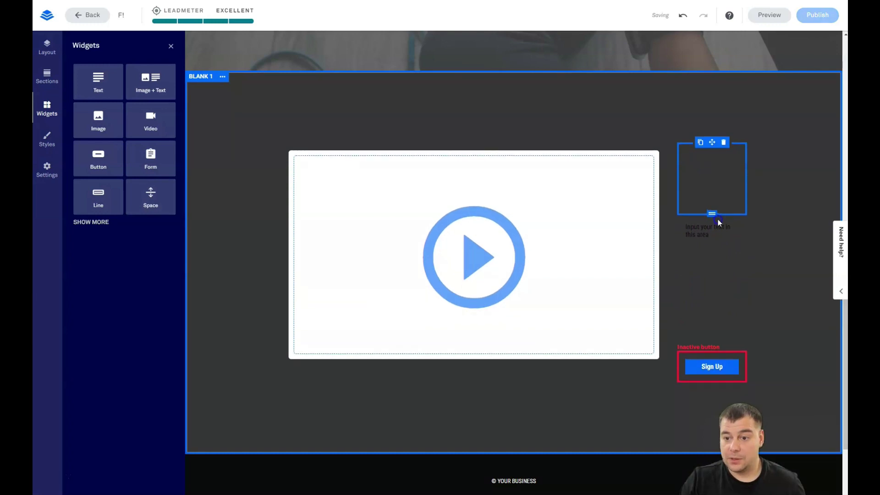
click(717, 301)
drag(712, 341, 709, 303)
click(453, 183)
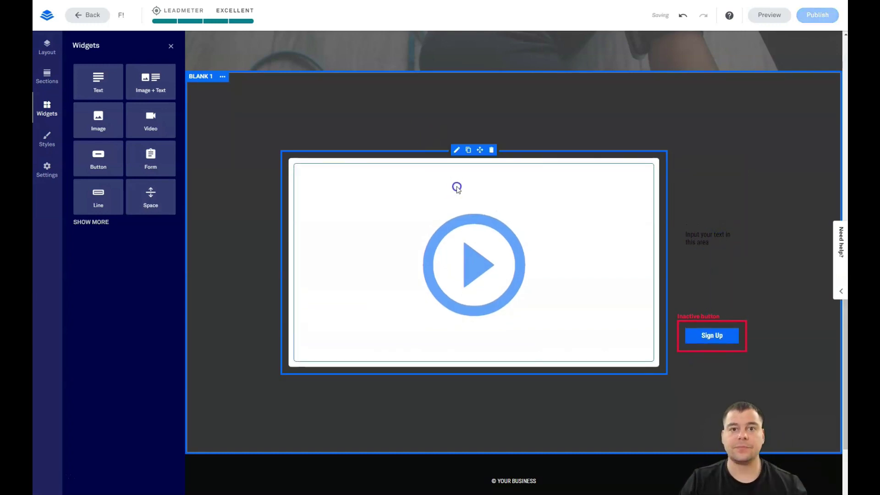
click(446, 151)
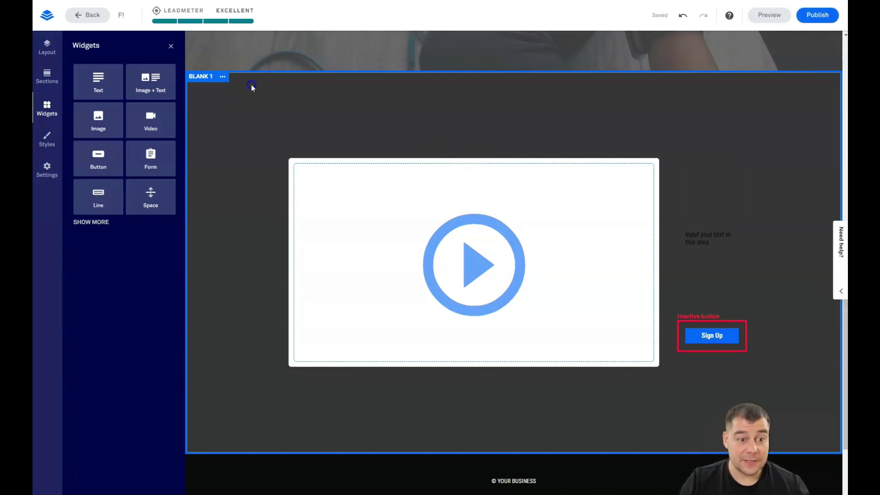
click(171, 48)
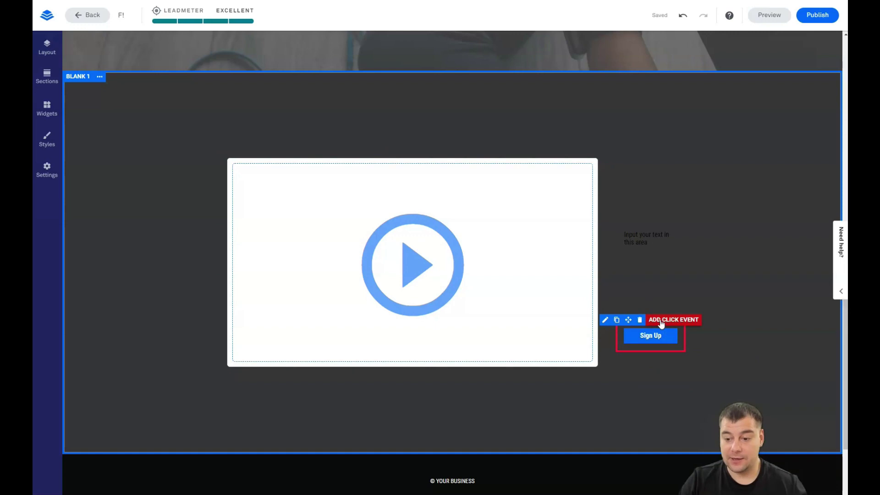
Add a click event to the Sign Up button that opens the existing Pop-up Form
click(661, 321)
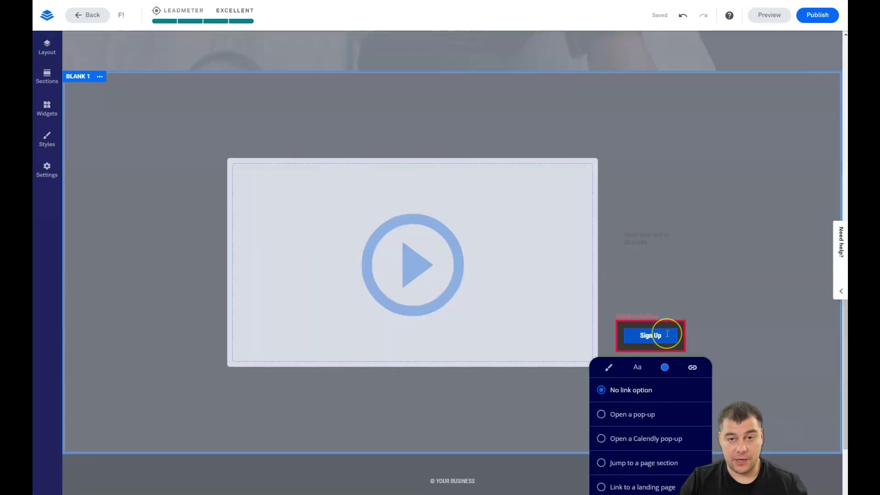
scroll(667, 334, down, 2)
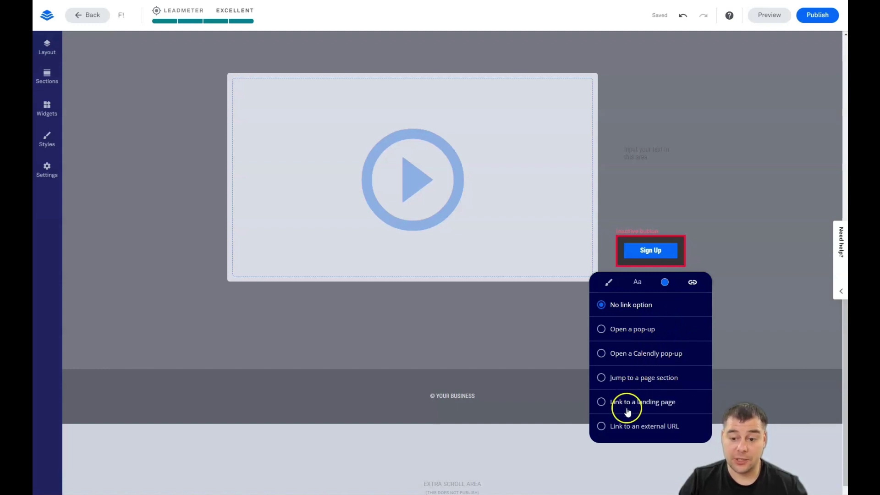
click(602, 329)
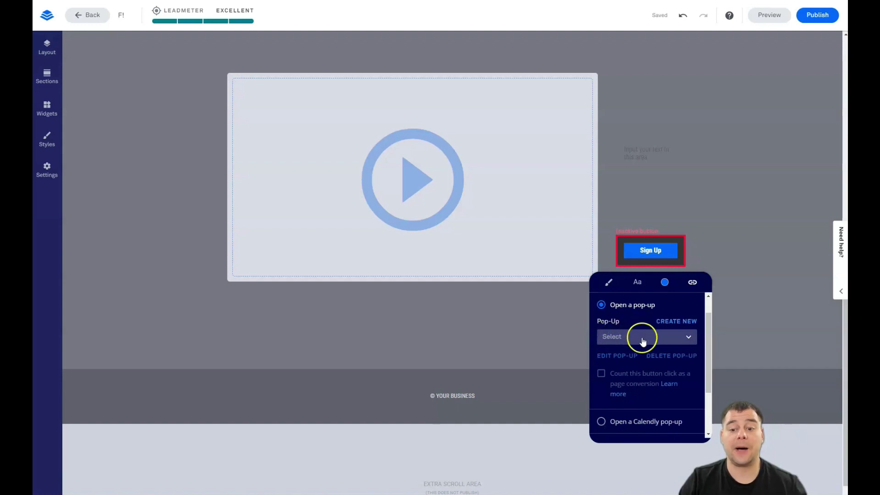
click(687, 338)
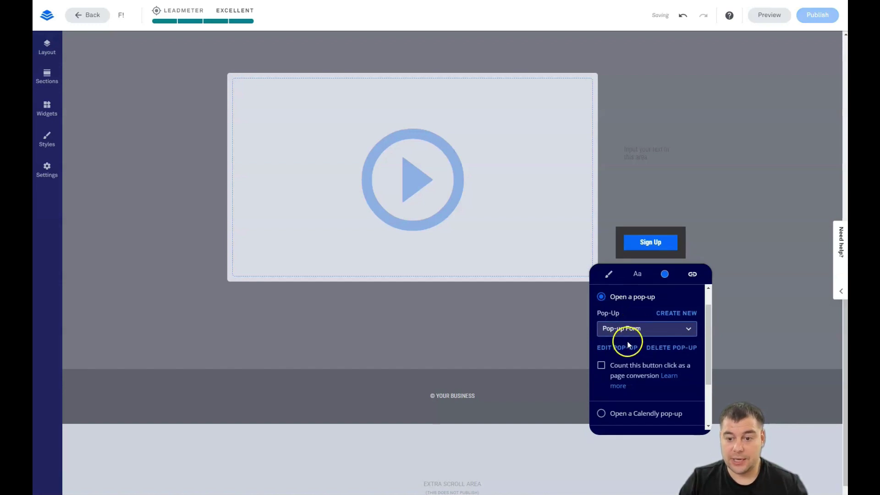
Open the Pop-up Form for editing and look through its Body section options
click(612, 350)
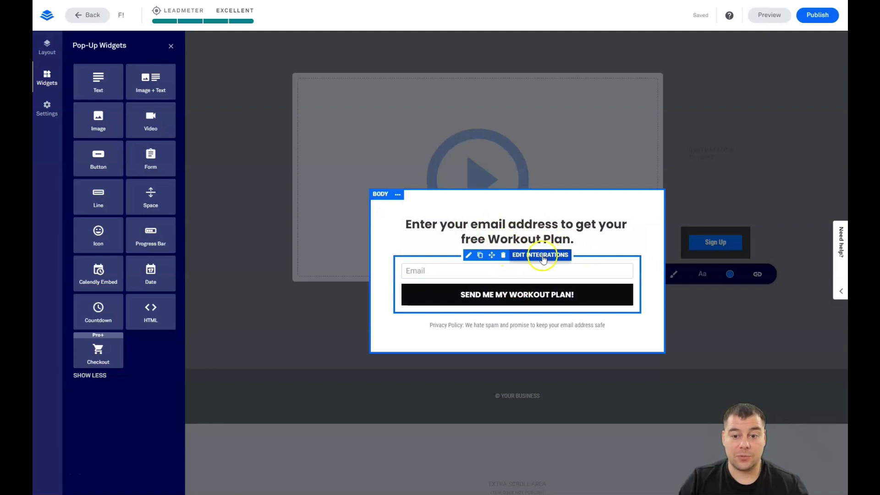
click(397, 196)
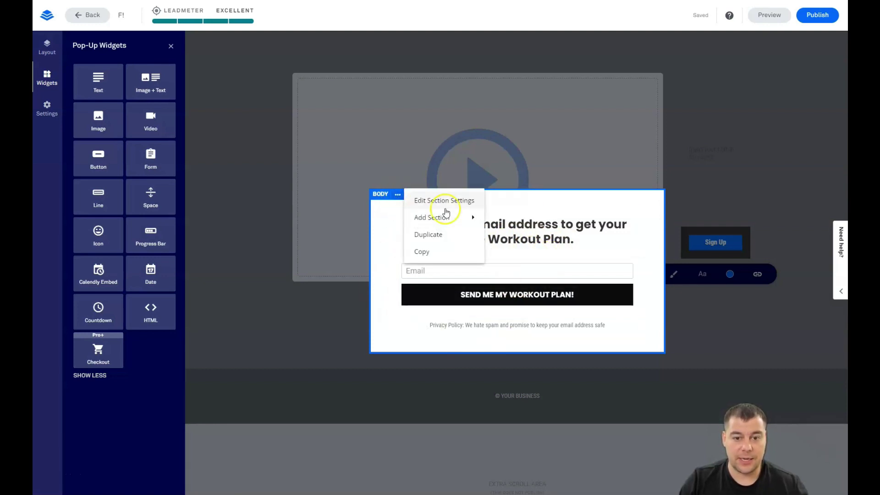
mouse_move(433, 218)
click(385, 228)
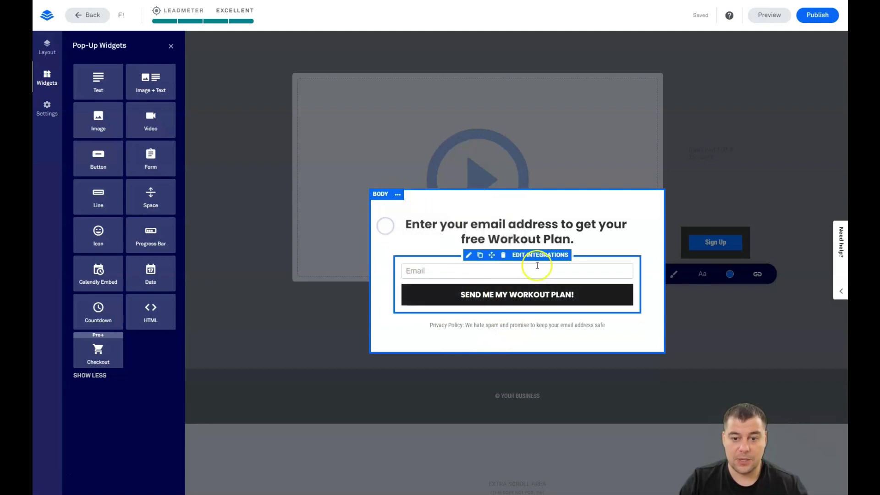
Open the pop-up form's integrations and examine the available native and Zapier-powered services
click(540, 255)
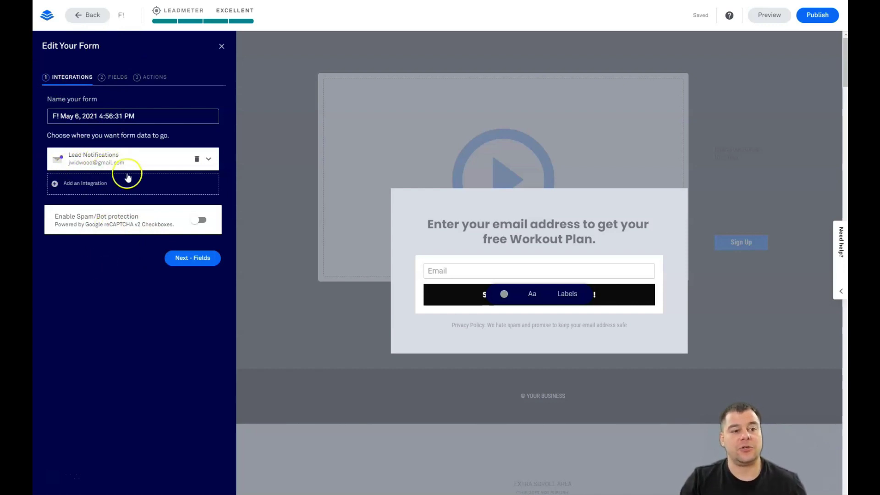
click(75, 186)
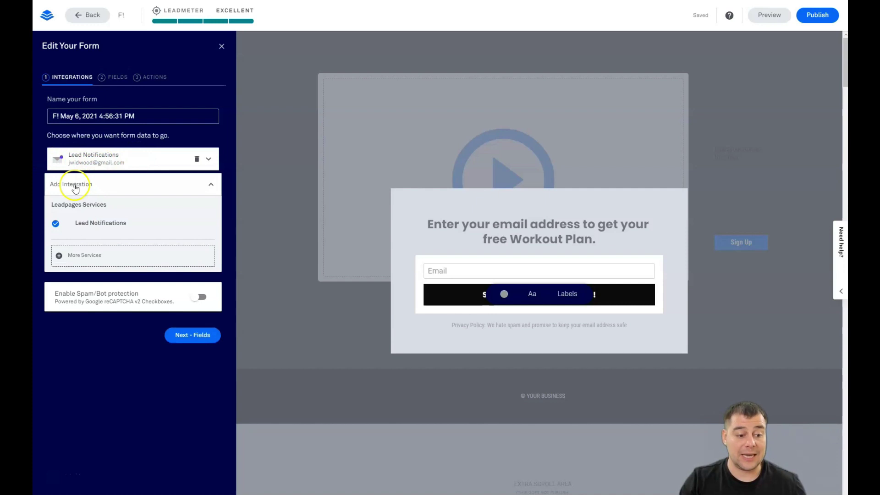
click(93, 255)
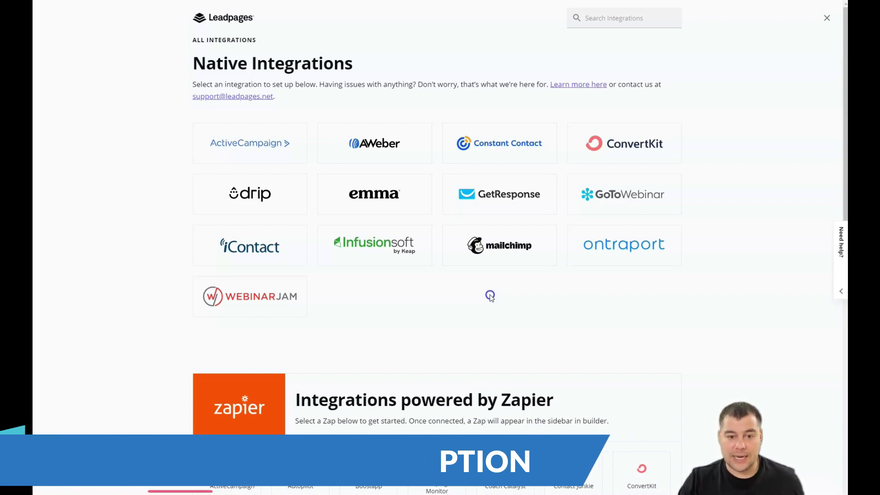
scroll(490, 296, down, 2)
scroll(490, 296, down, 2)
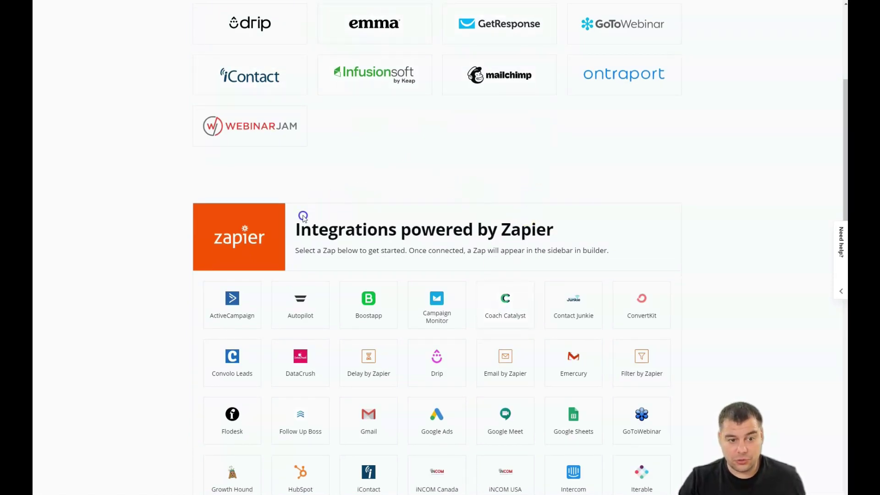
scroll(406, 217, down, 4)
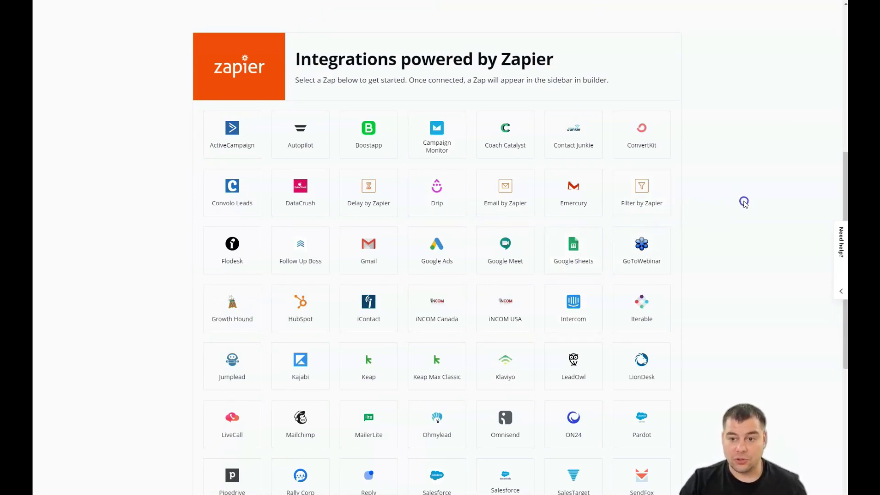
scroll(741, 198, up, 8)
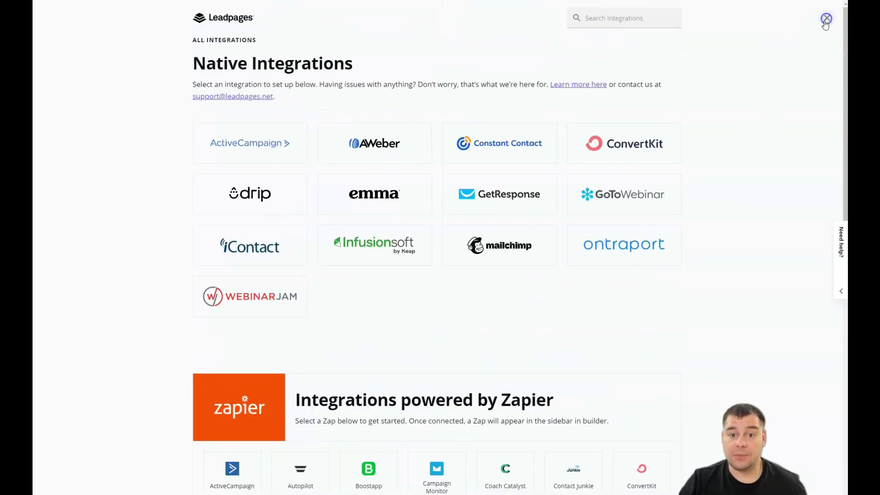
click(825, 20)
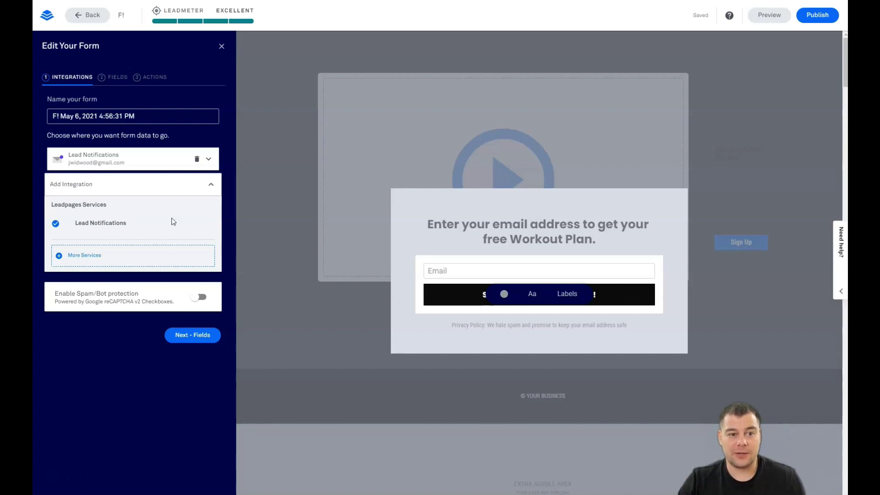
click(144, 222)
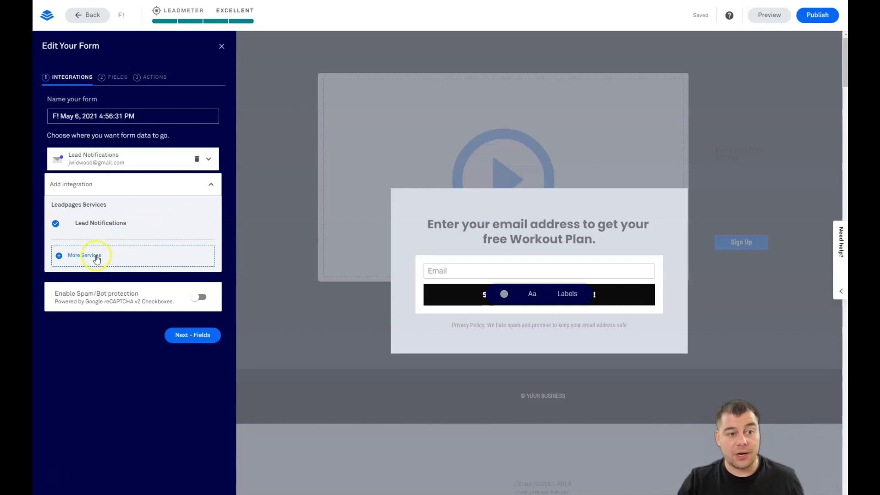
Add a First Name field to the pop-up form and move it above the Email field
click(116, 81)
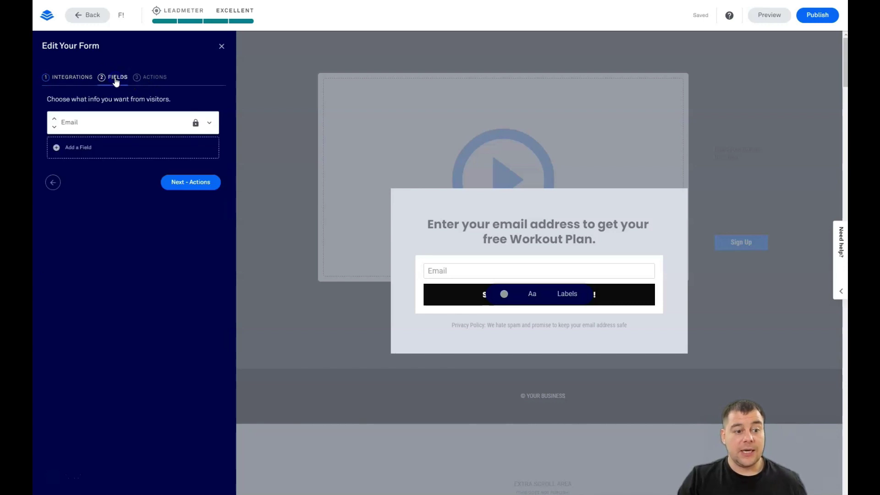
click(70, 146)
click(153, 201)
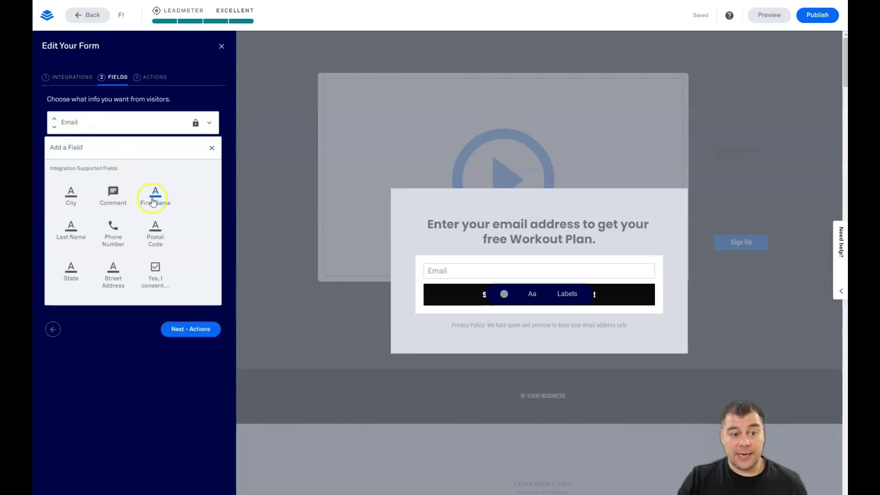
click(209, 147)
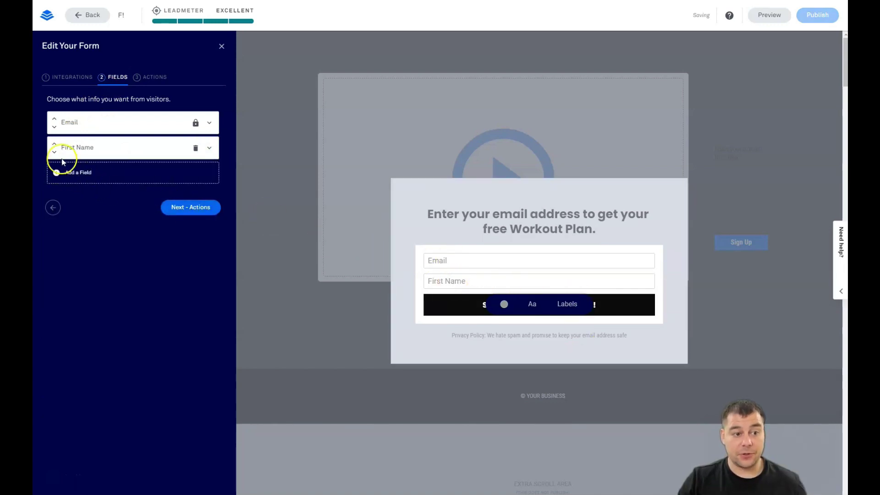
click(54, 143)
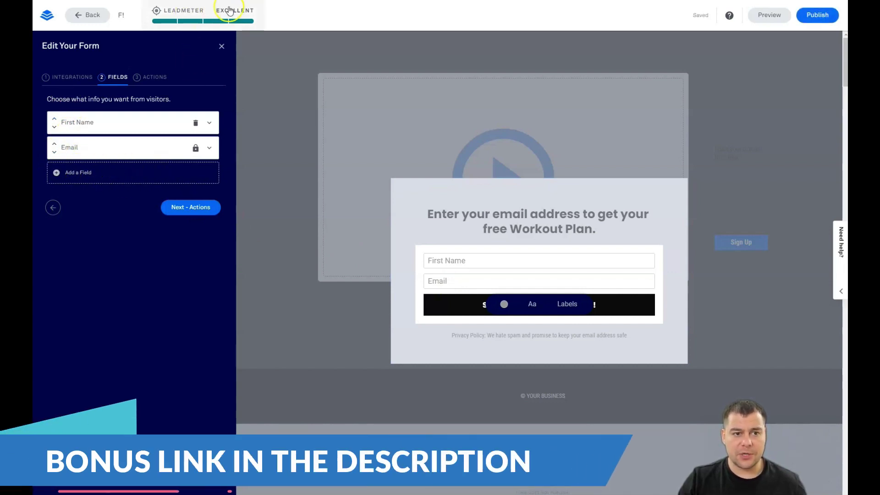
Add a Phone Number field below Email in the pop-up form
click(56, 172)
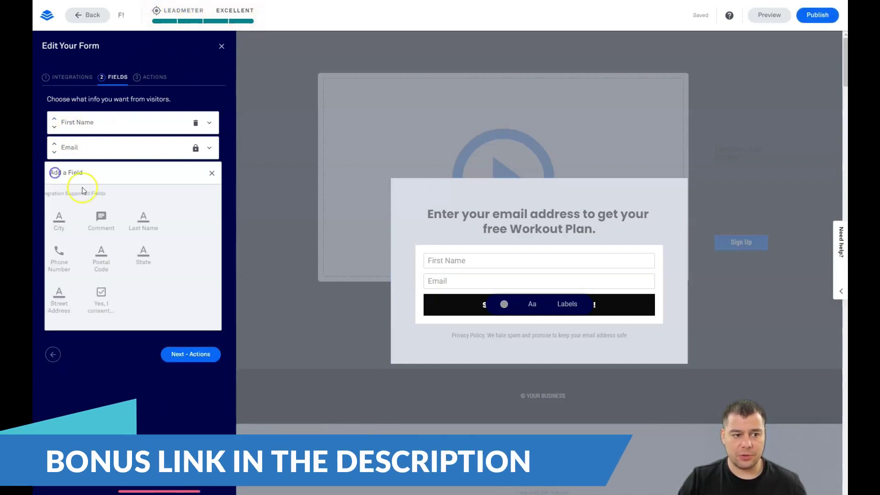
click(65, 255)
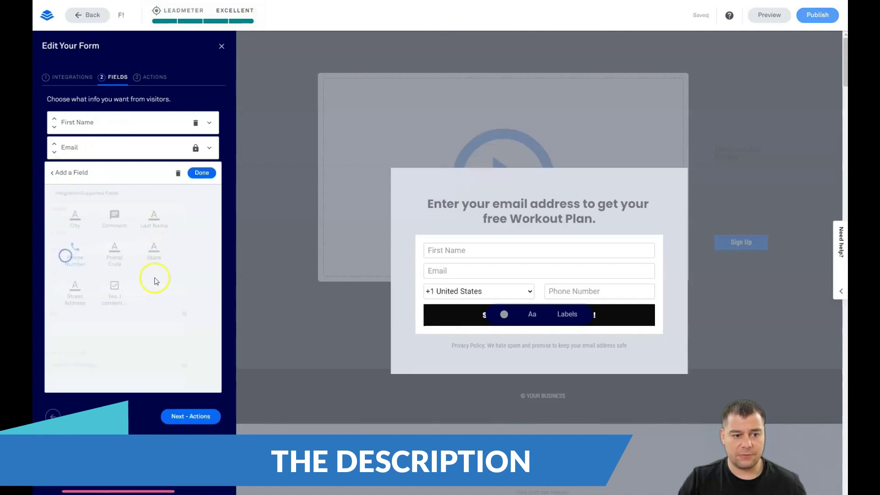
click(198, 175)
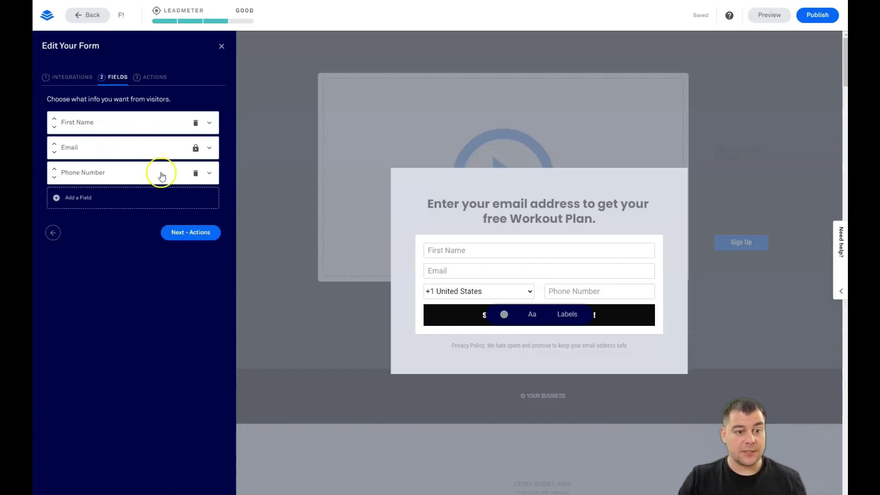
Delete the Phone Number field from the pop-up form
click(195, 173)
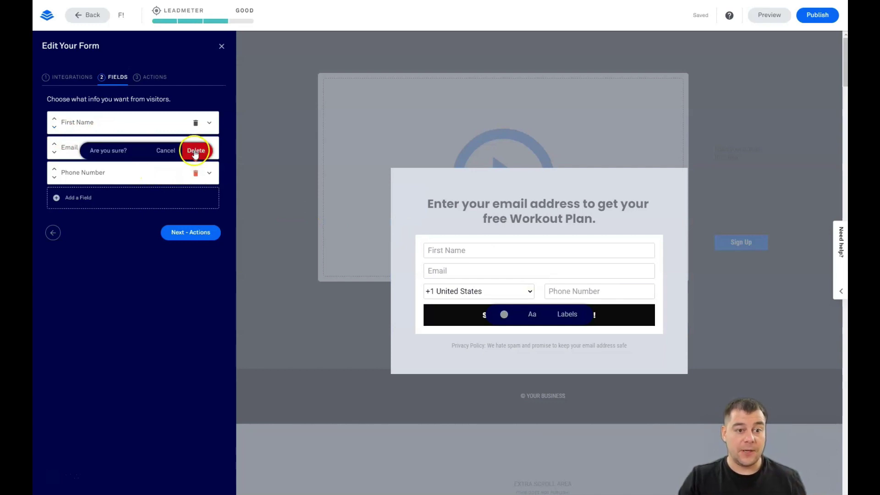
click(197, 150)
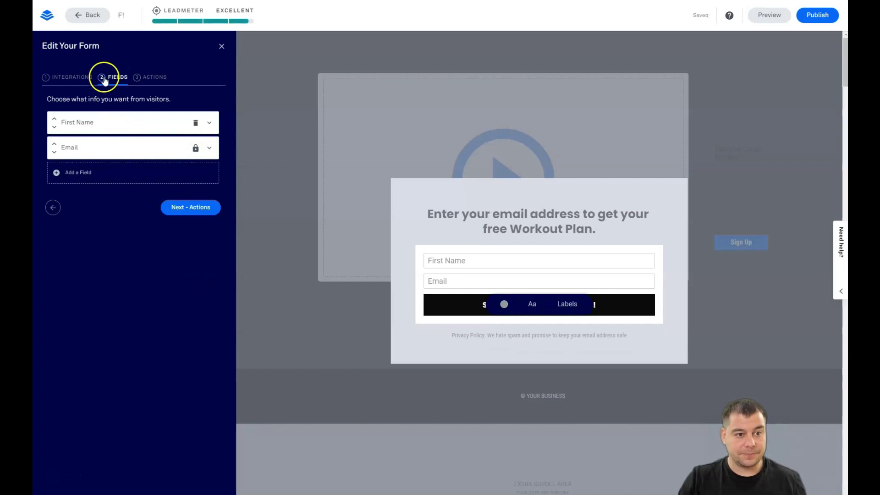
Review the pop-up form's actions, including visitor destinations and the lead magnet option, and close the pop-up without changing them
click(147, 79)
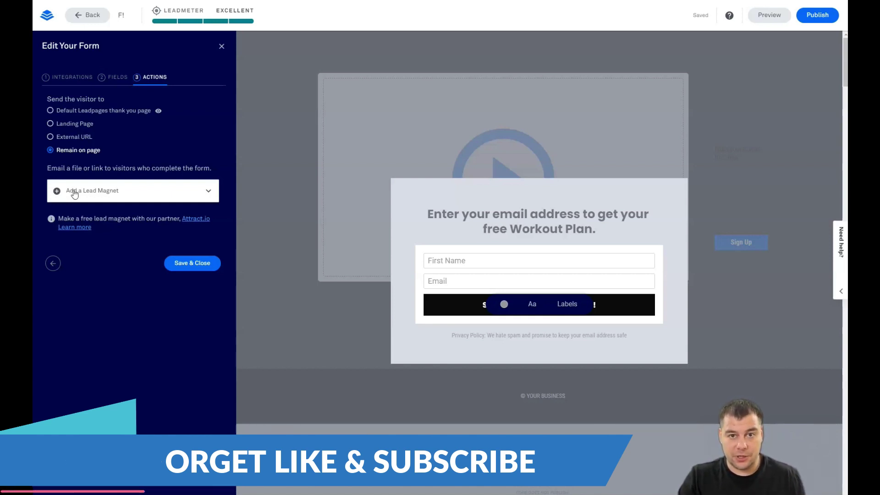
click(68, 161)
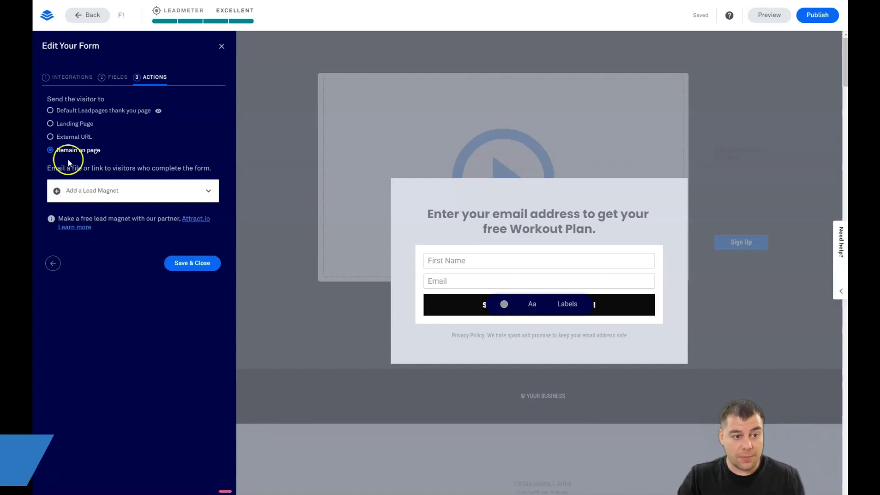
click(73, 126)
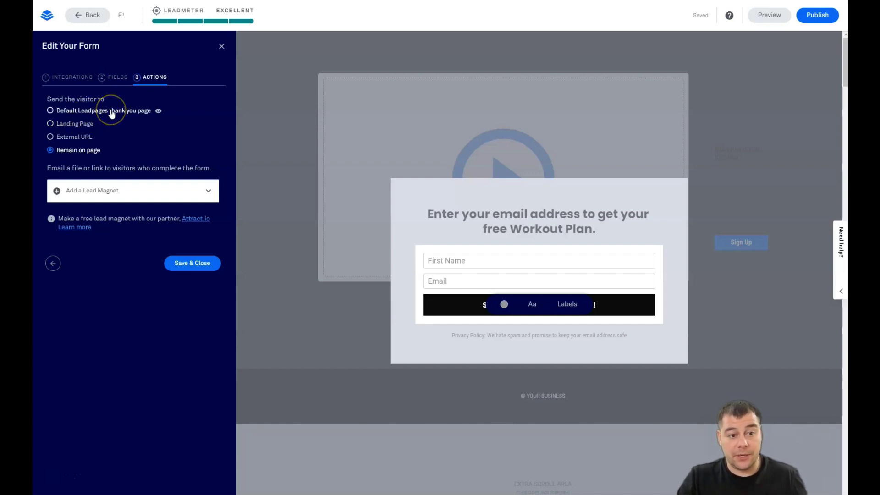
click(221, 46)
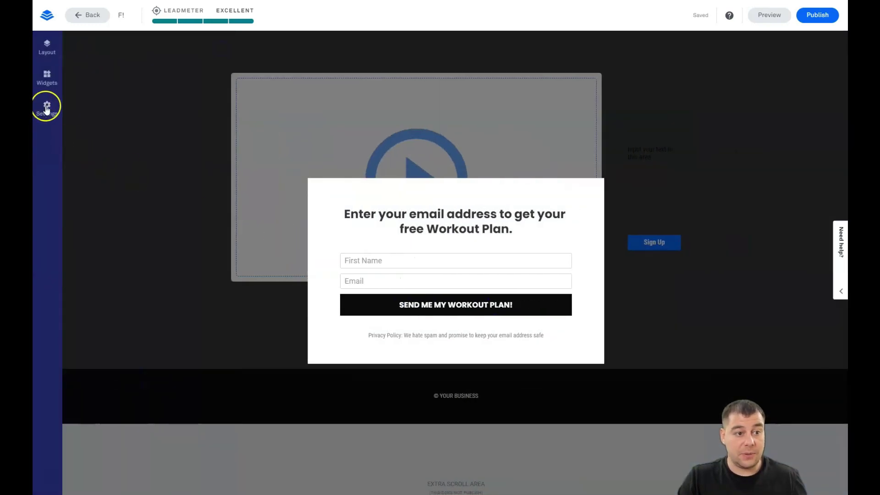
click(125, 159)
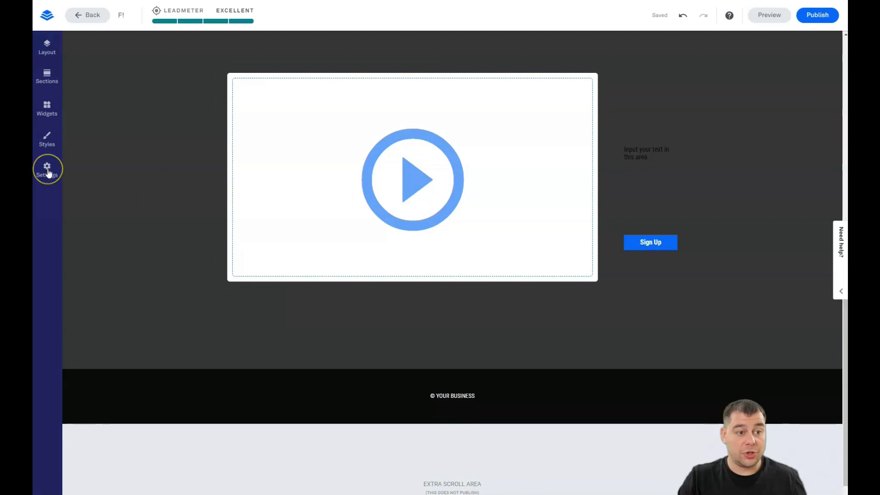
Look through the page style options, including the page background, page width, favicon and custom CSS
click(46, 168)
click(48, 144)
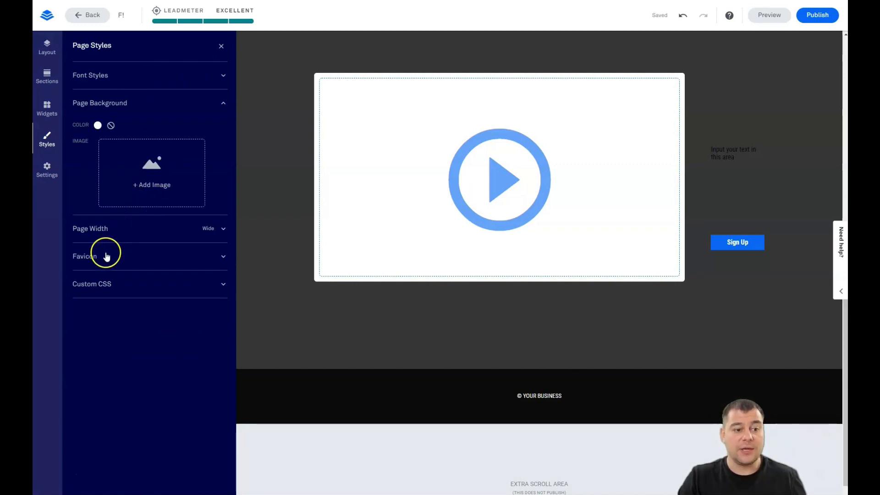
Examine the page's SEO, Social and Analytics settings and close them without making changes
click(47, 172)
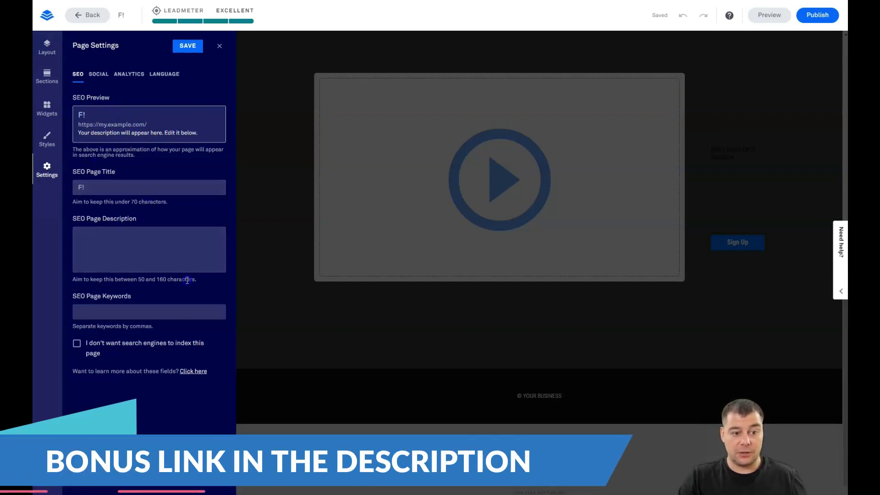
click(96, 79)
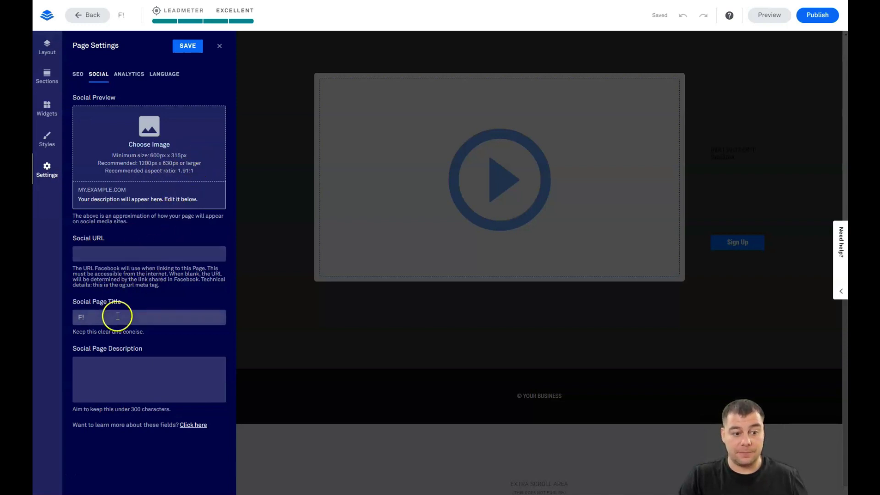
click(130, 74)
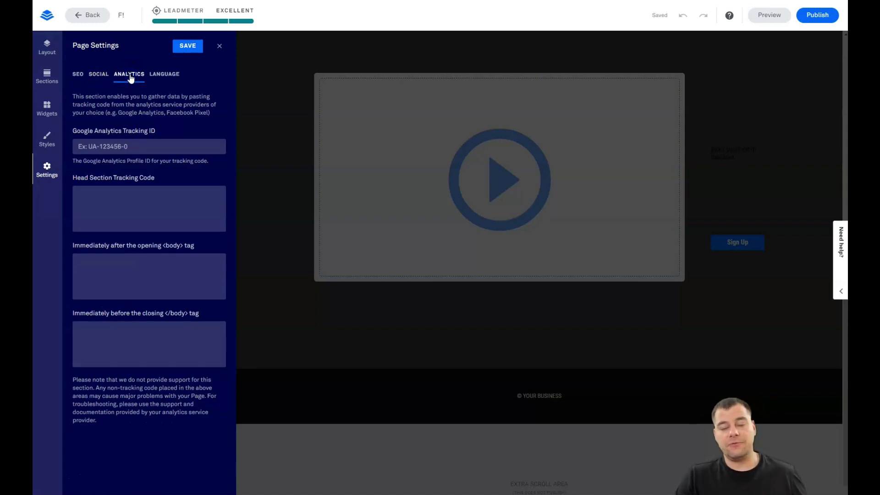
click(126, 73)
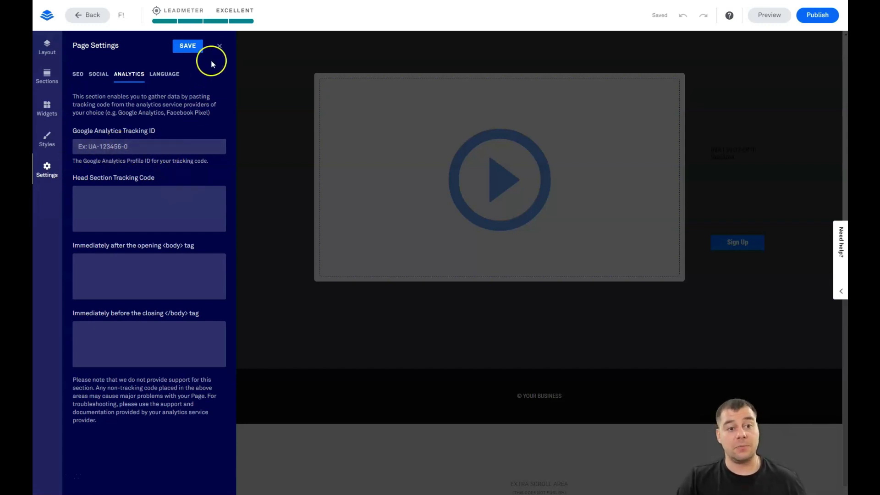
click(218, 45)
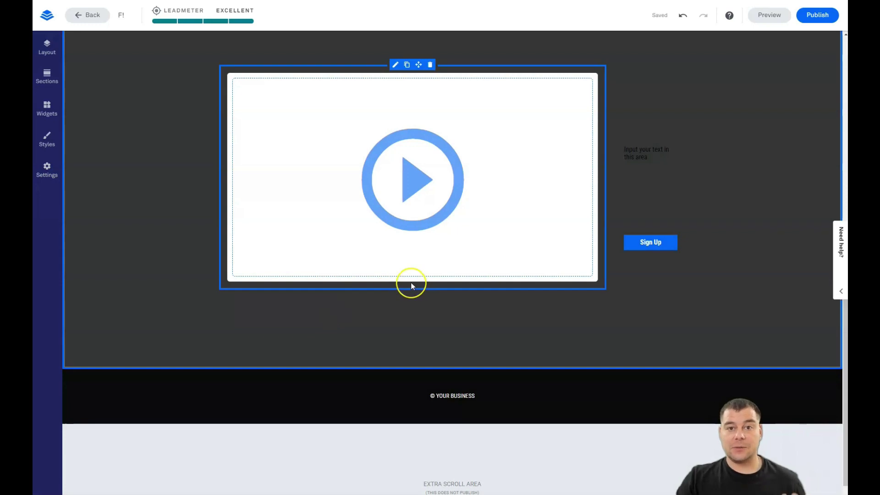
scroll(411, 283, up, 10)
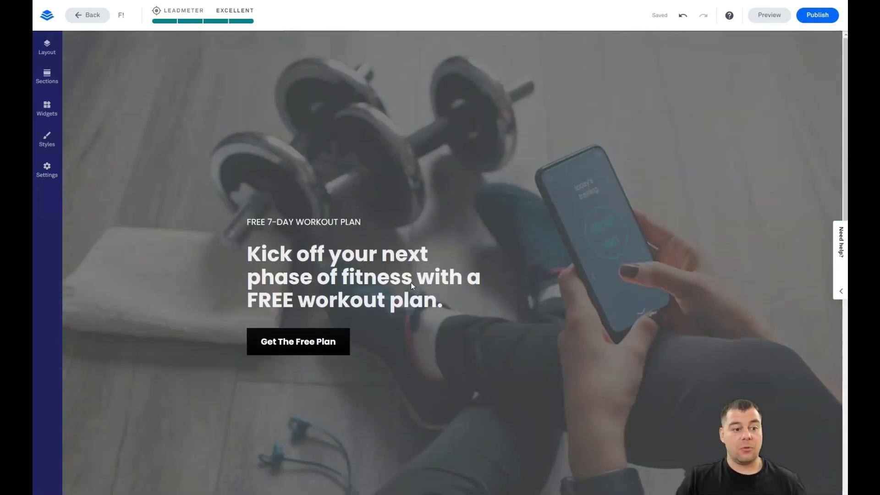
mouse_move(411, 283)
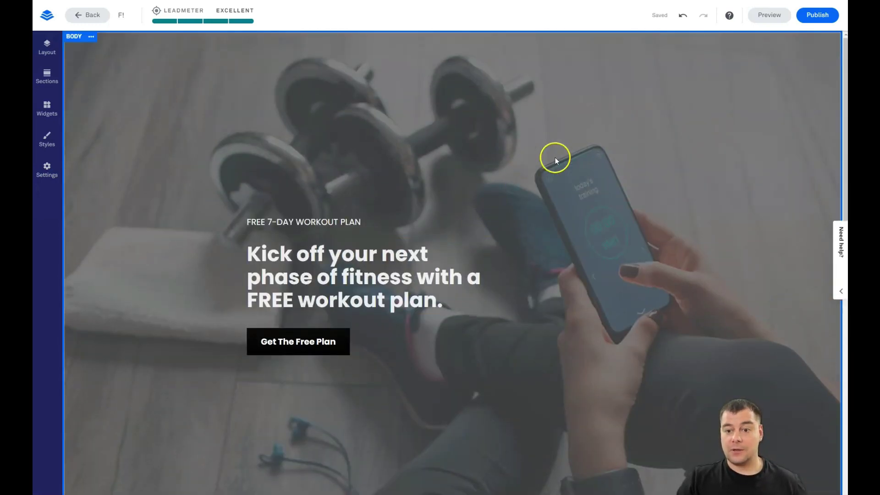